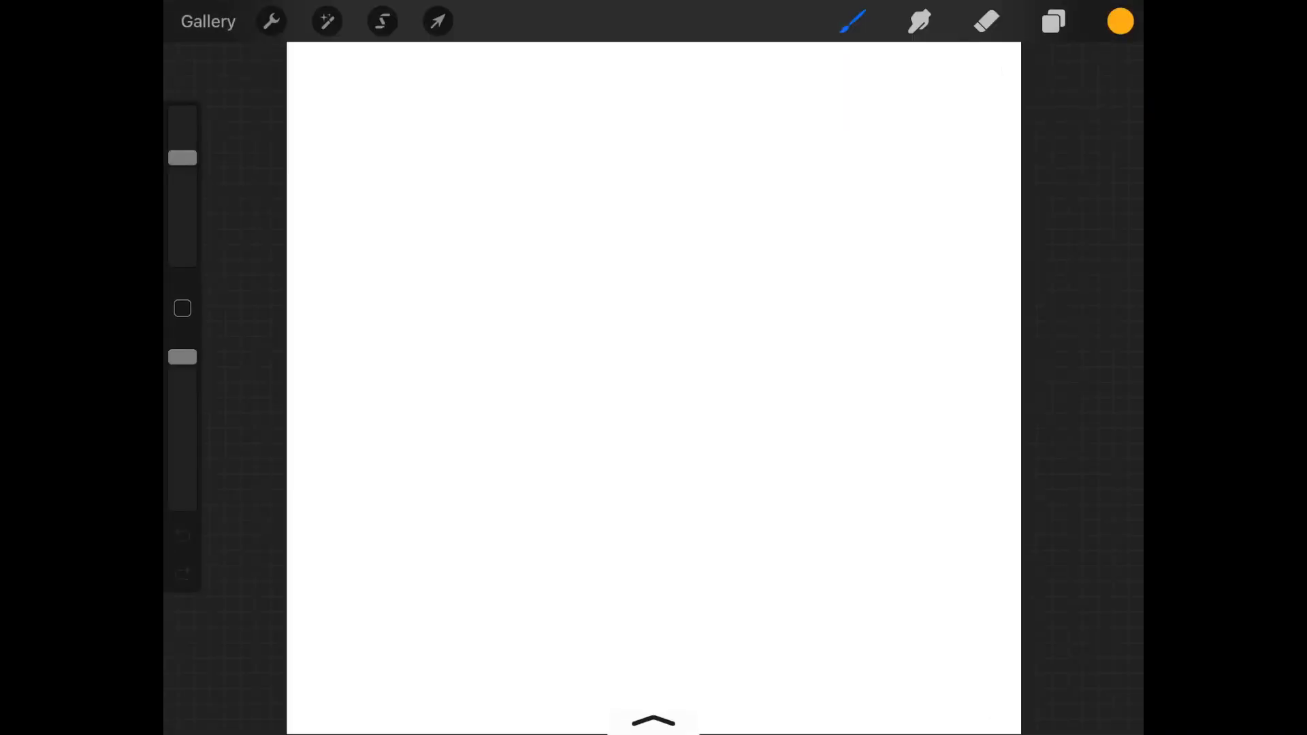
Step: Bring Keynote beside the canvas, drag its black circle in, and enlarge it toward the centre
left_click_drag(654, 727, 654, 634)
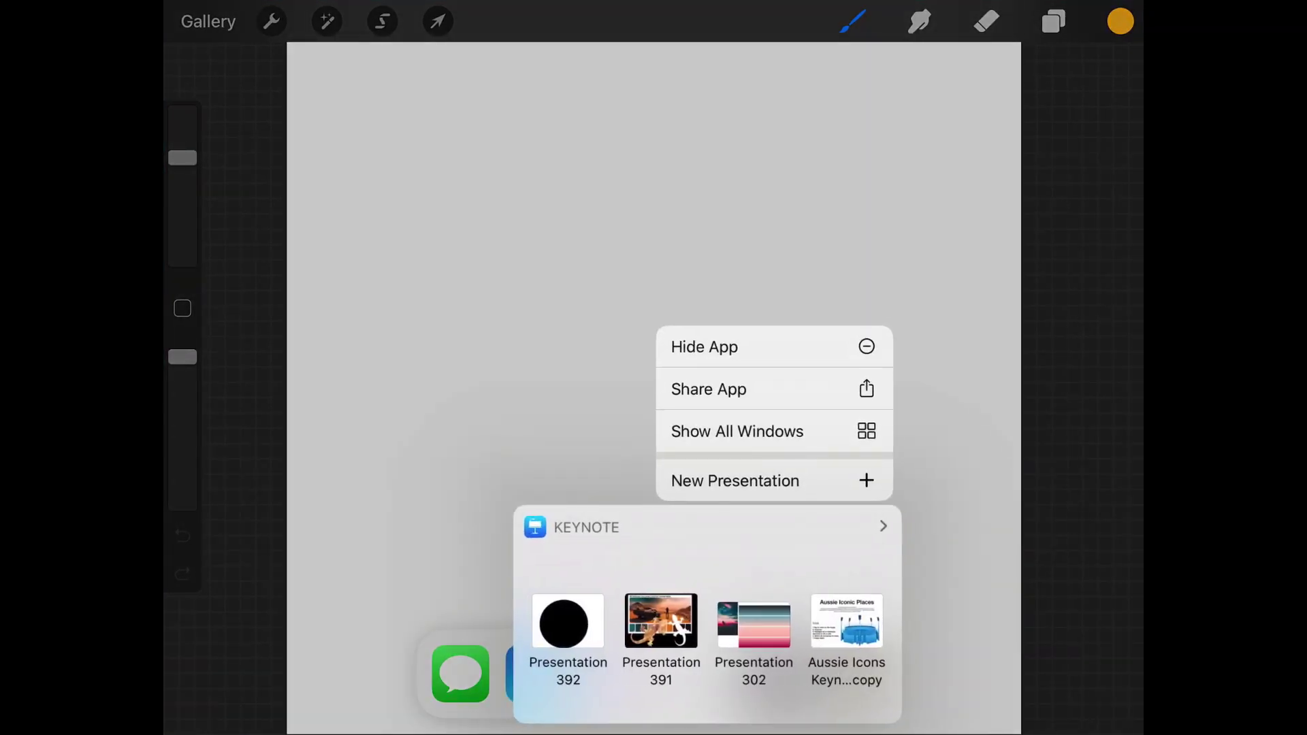
left_click_drag(699, 674, 1079, 364)
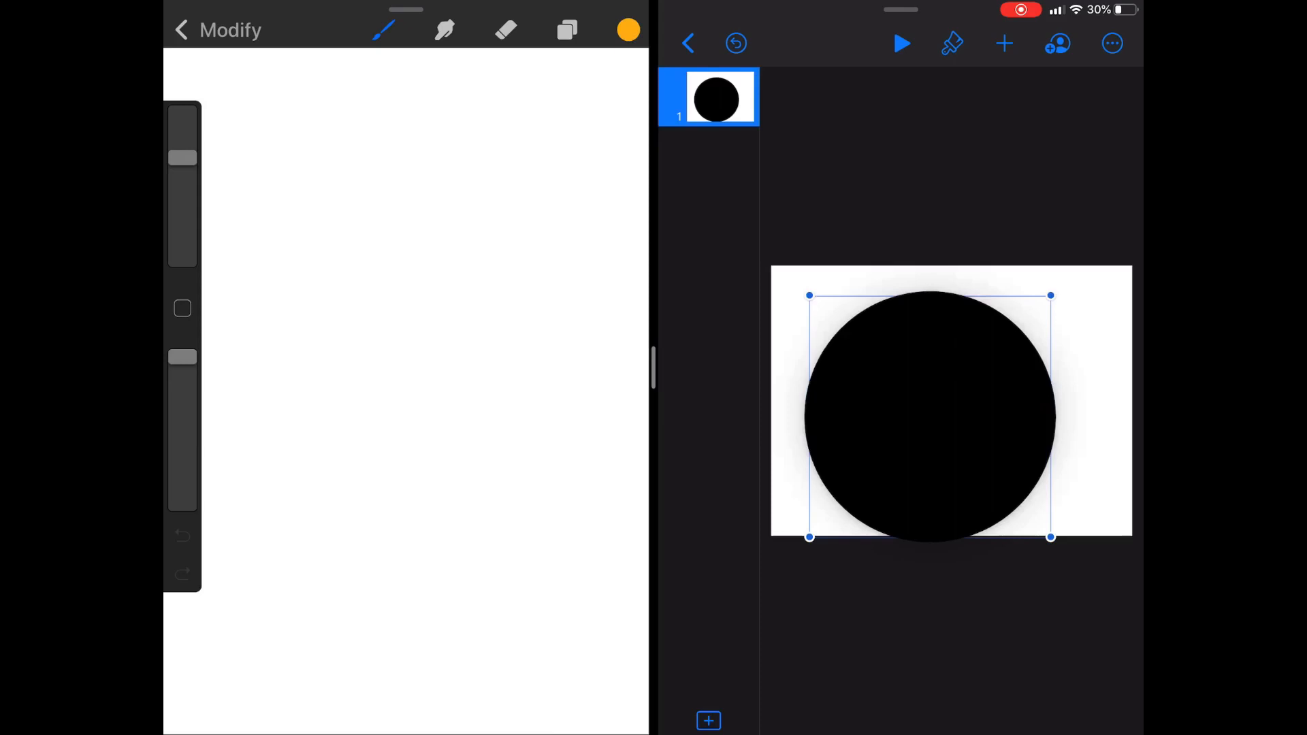
left_click_drag(929, 415, 409, 429)
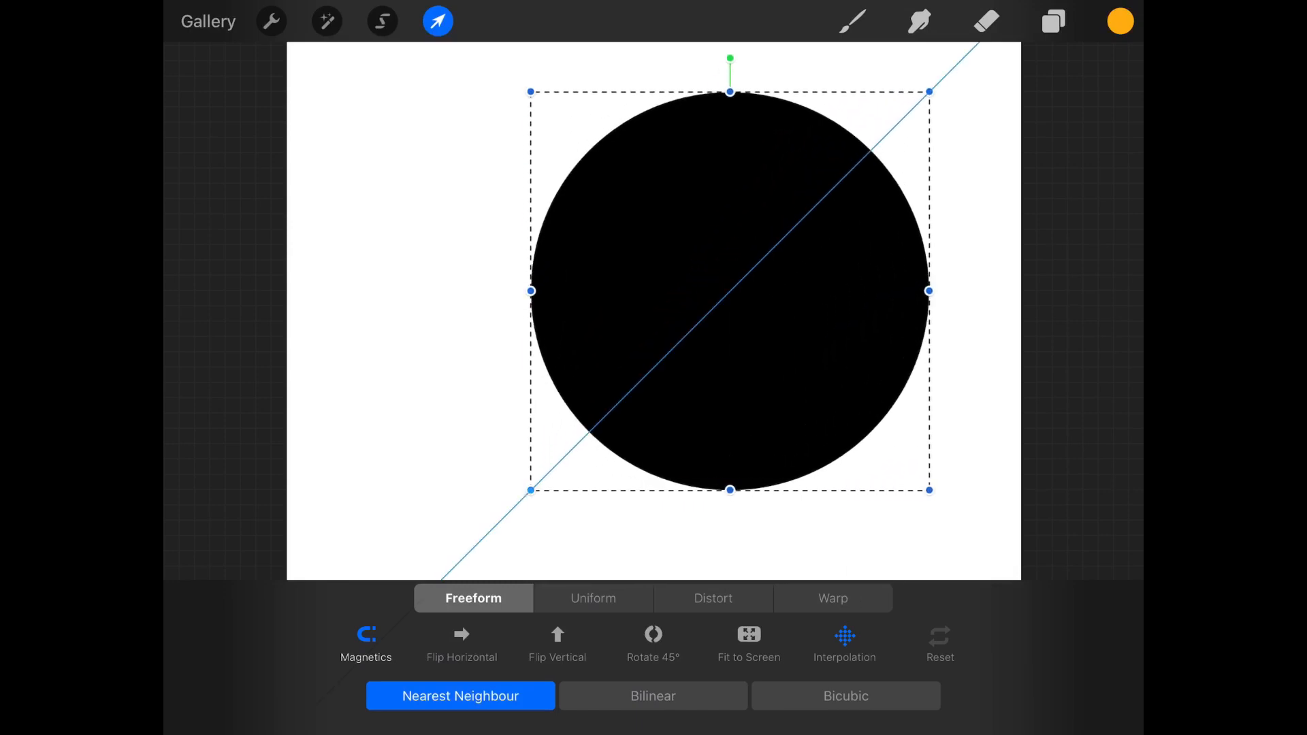
mouse_move(729, 289)
left_mouse_down()
mouse_move(686, 302)
mouse_move(697, 299)
left_mouse_up()
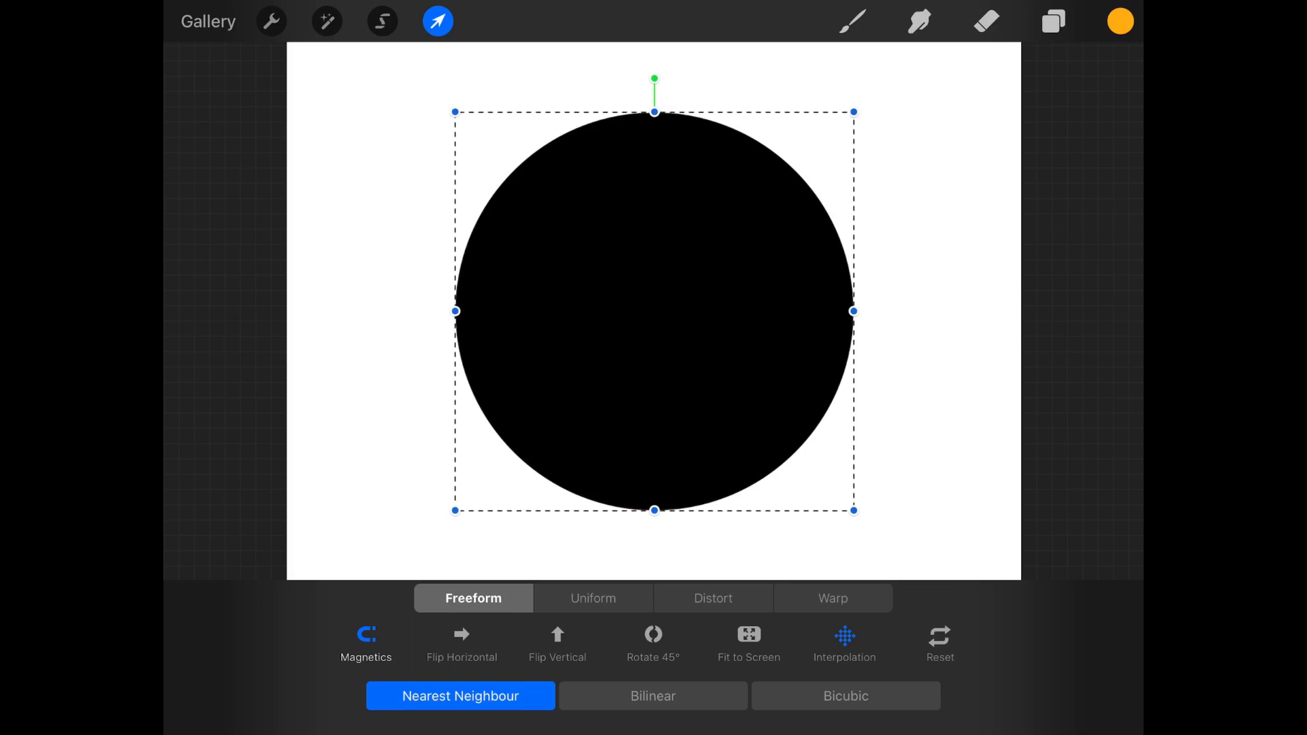
Step: Select the circle and paint soft magenta over its left side and right edge
left_click(382, 20)
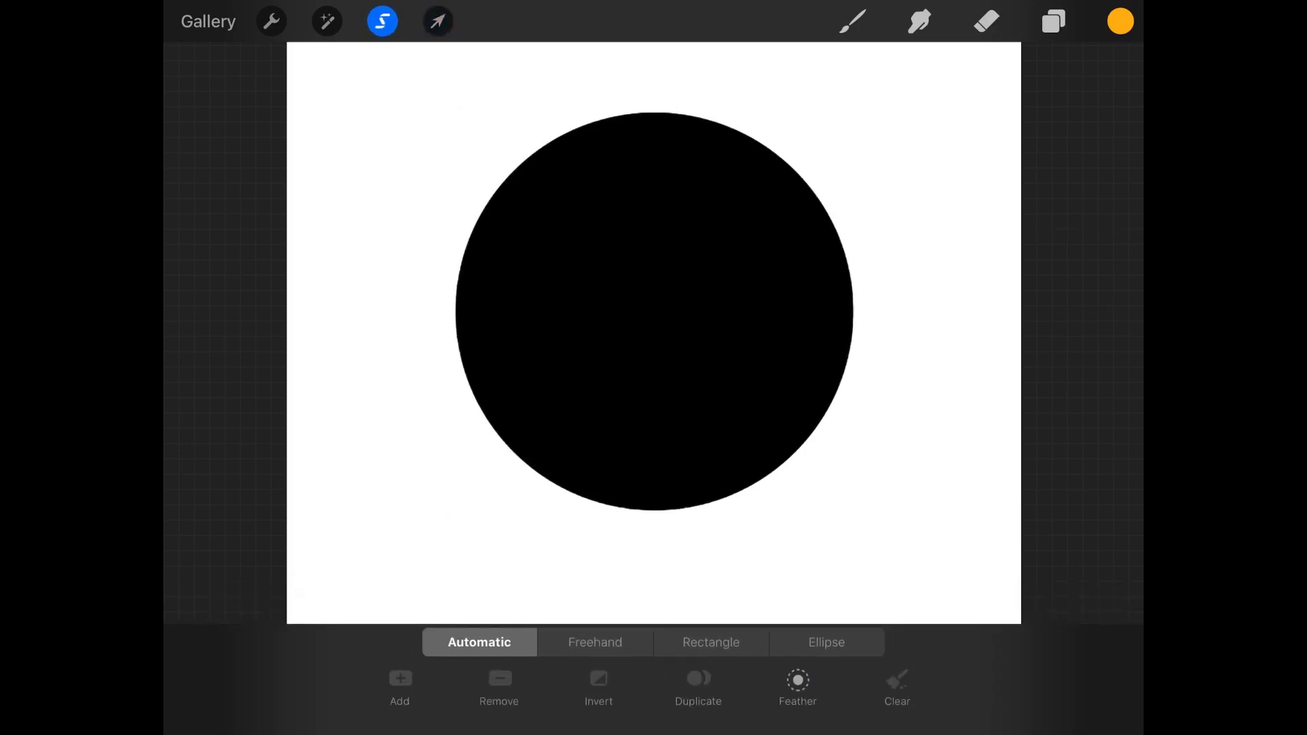
left_click(654, 311)
left_click(853, 22)
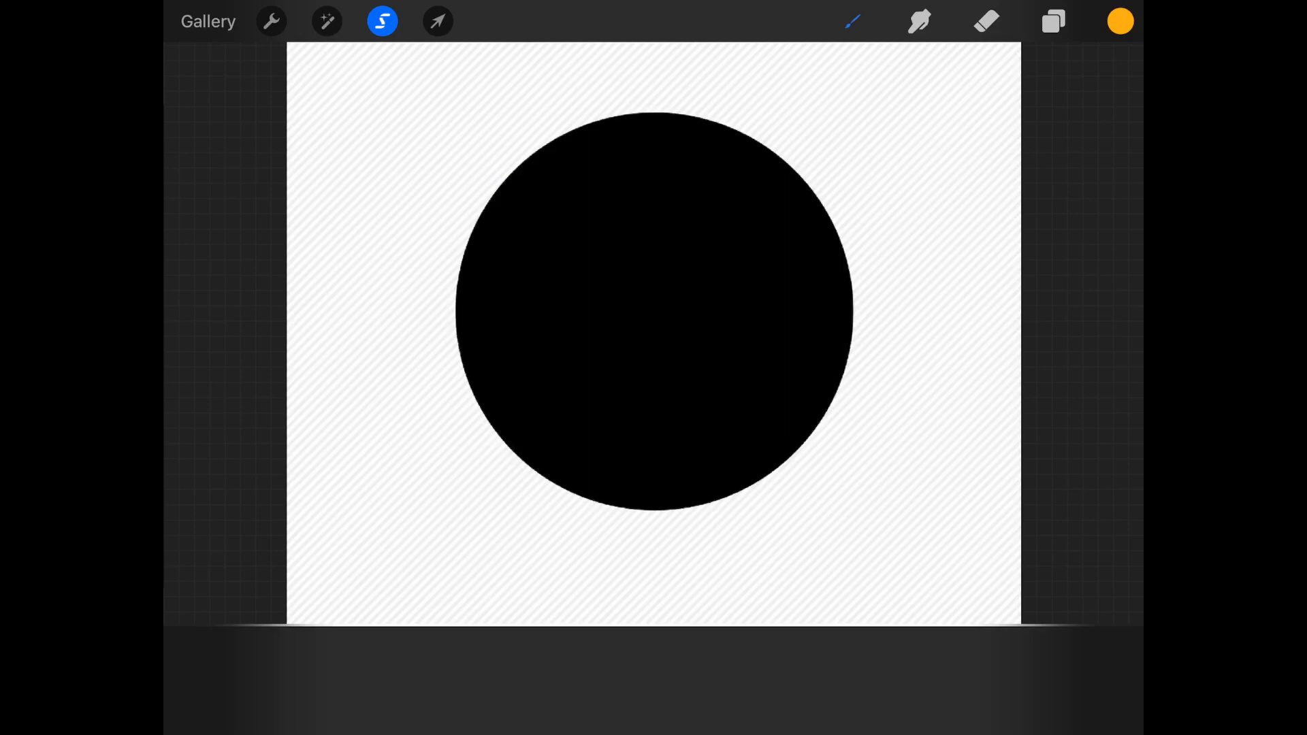
left_click(852, 20)
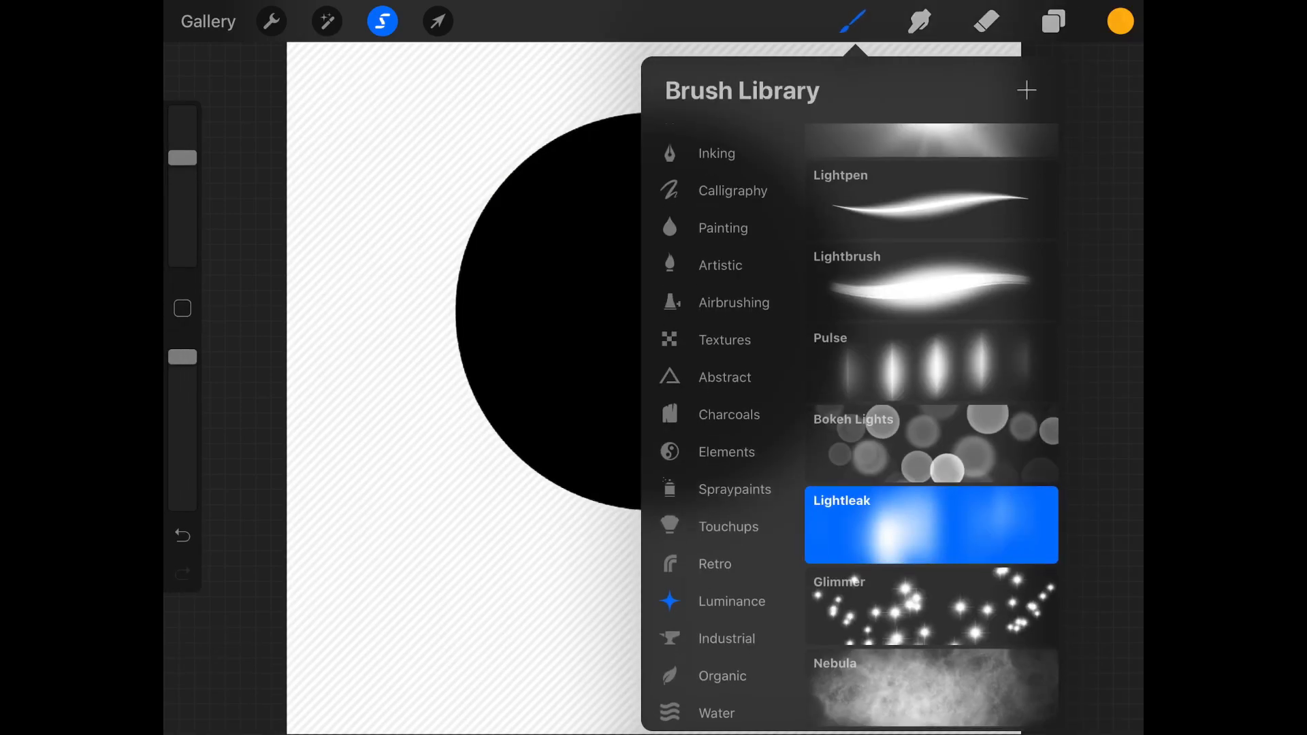
left_click(853, 21)
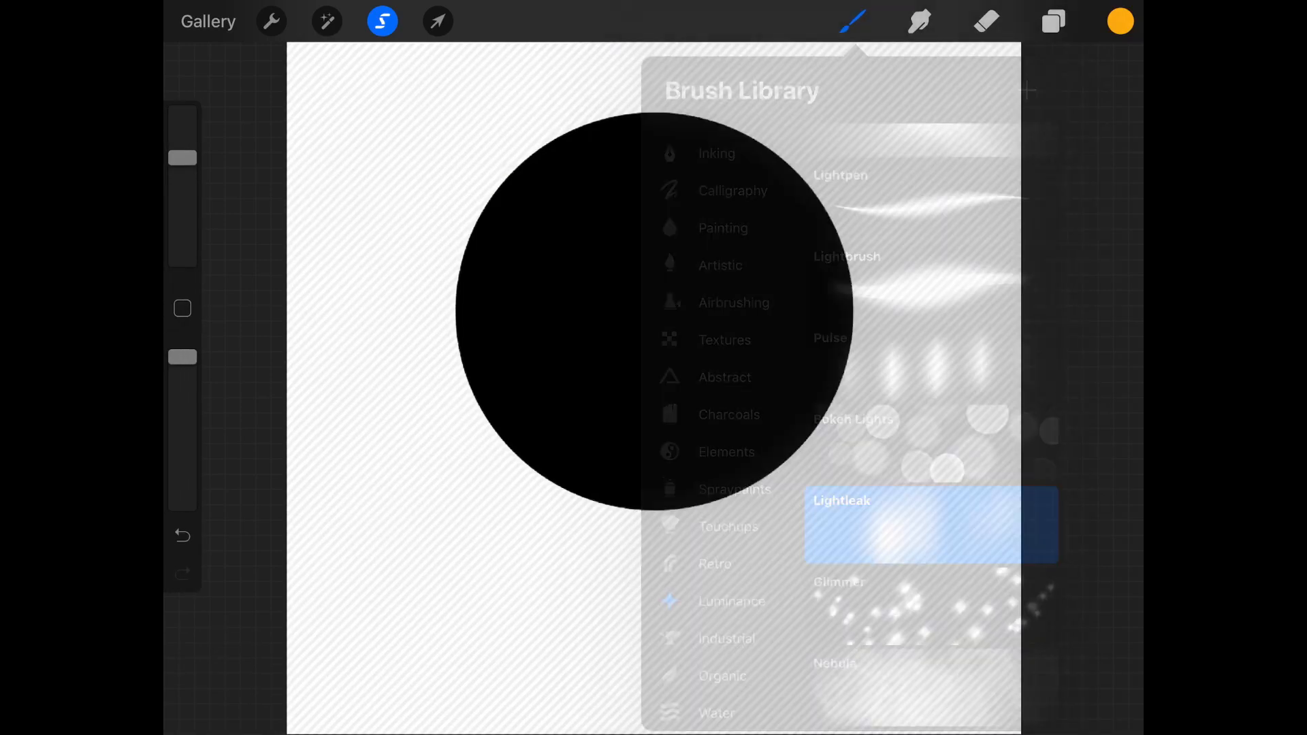
left_click(1121, 21)
left_click(804, 243)
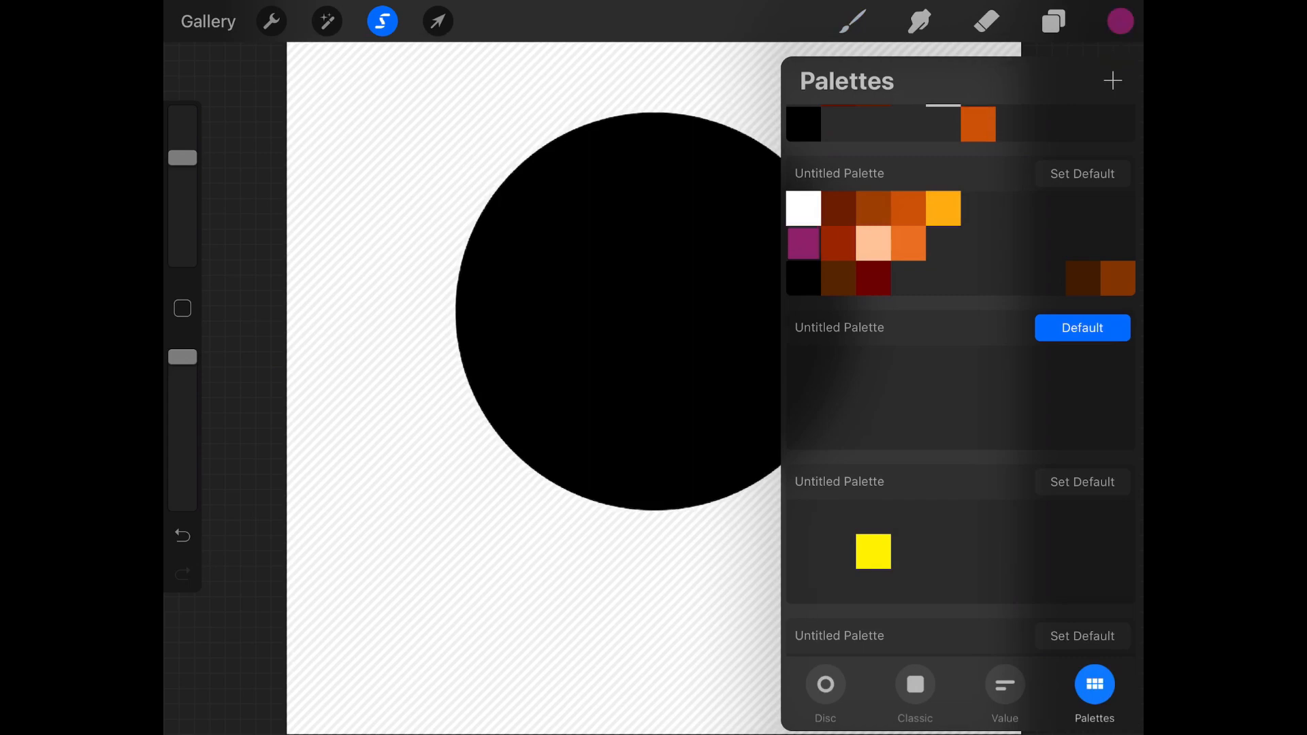
left_click(1120, 21)
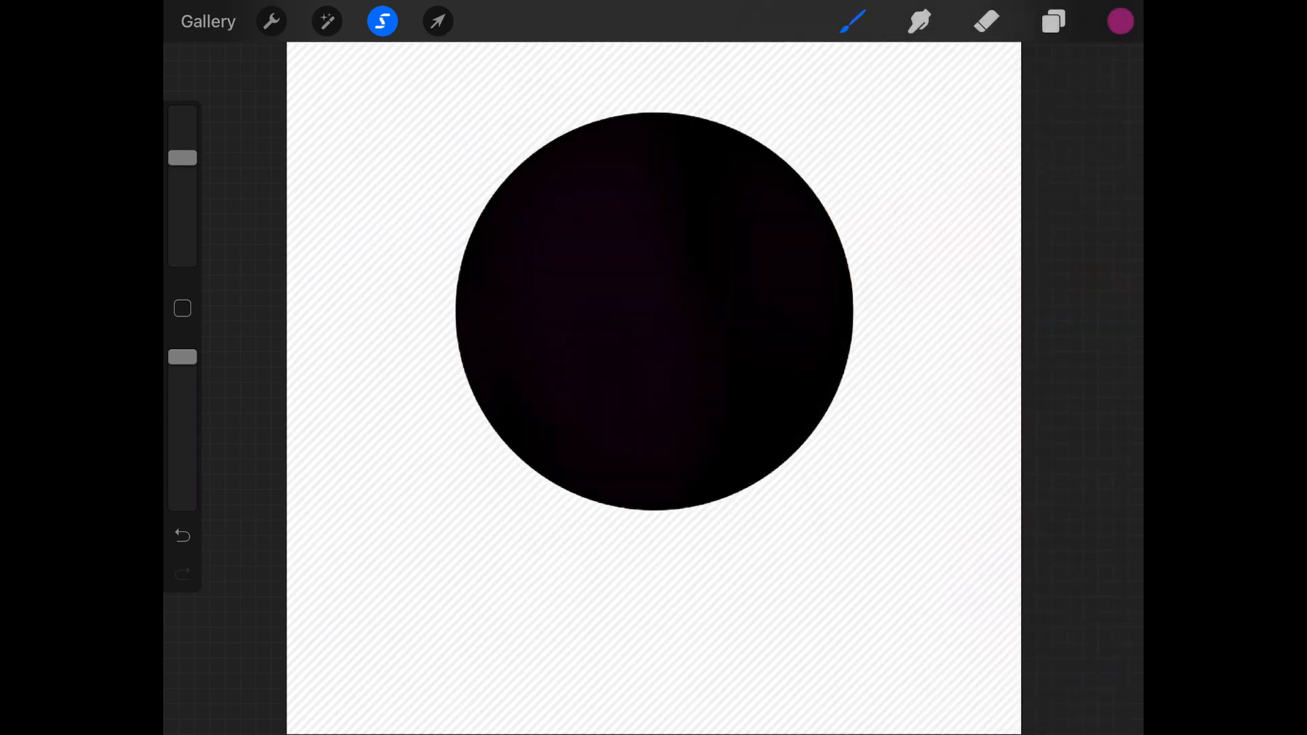
left_click_drag(561, 174, 572, 409)
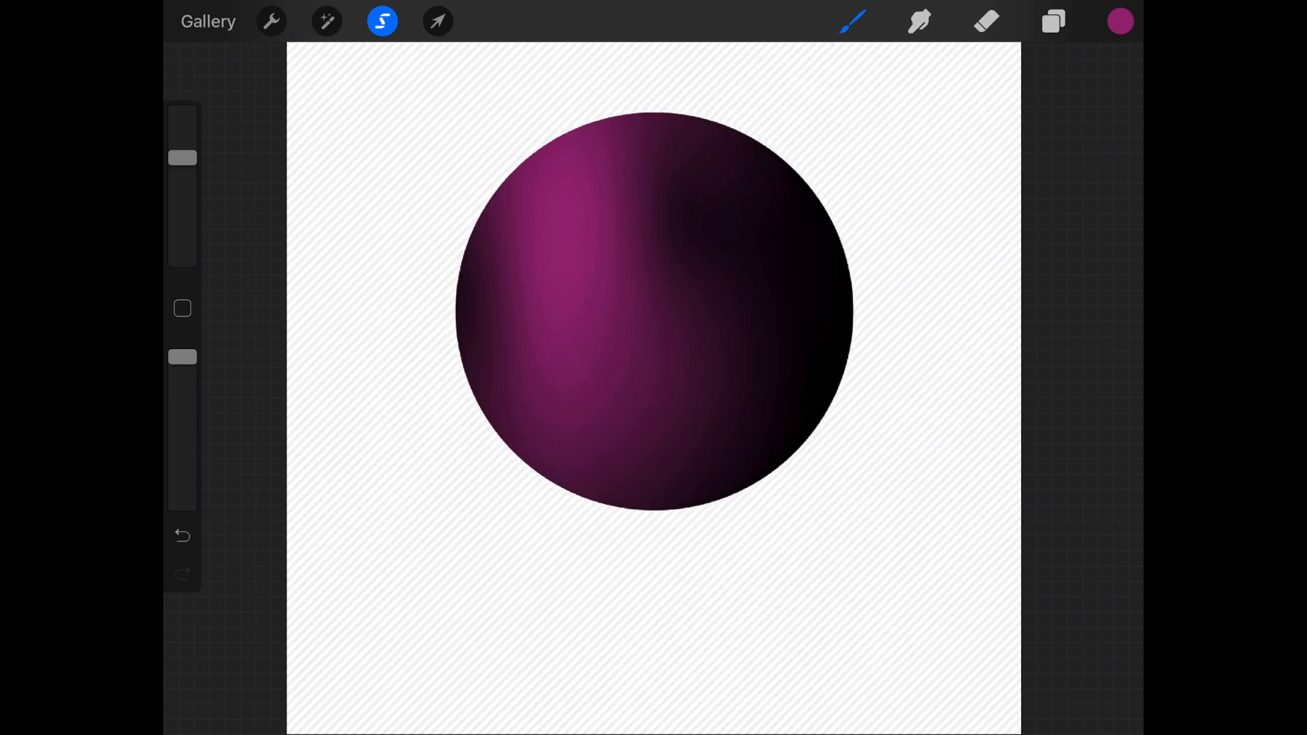
left_click_drag(807, 204, 796, 439)
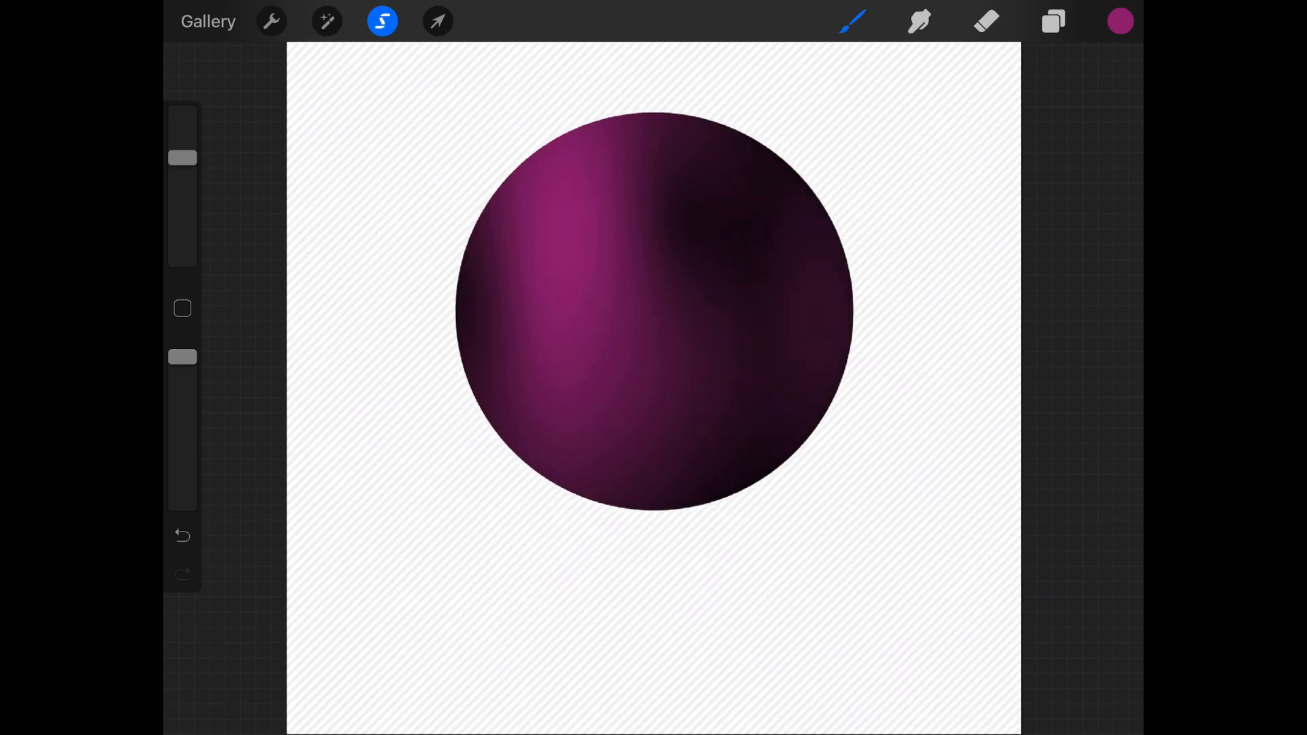
Step: Switch to bright yellow and paint the circle's dark right half olive-yellow
left_click(1120, 21)
left_click(943, 207)
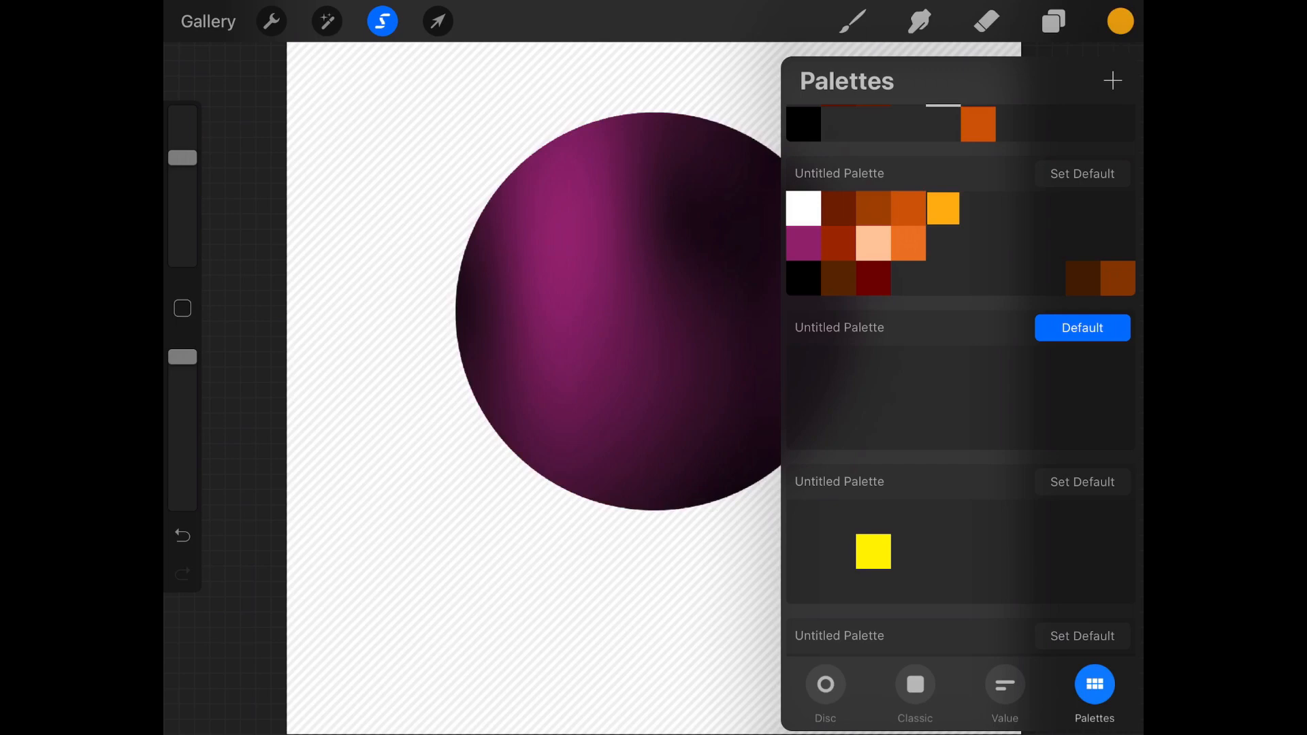
left_click(873, 551)
left_click(1121, 21)
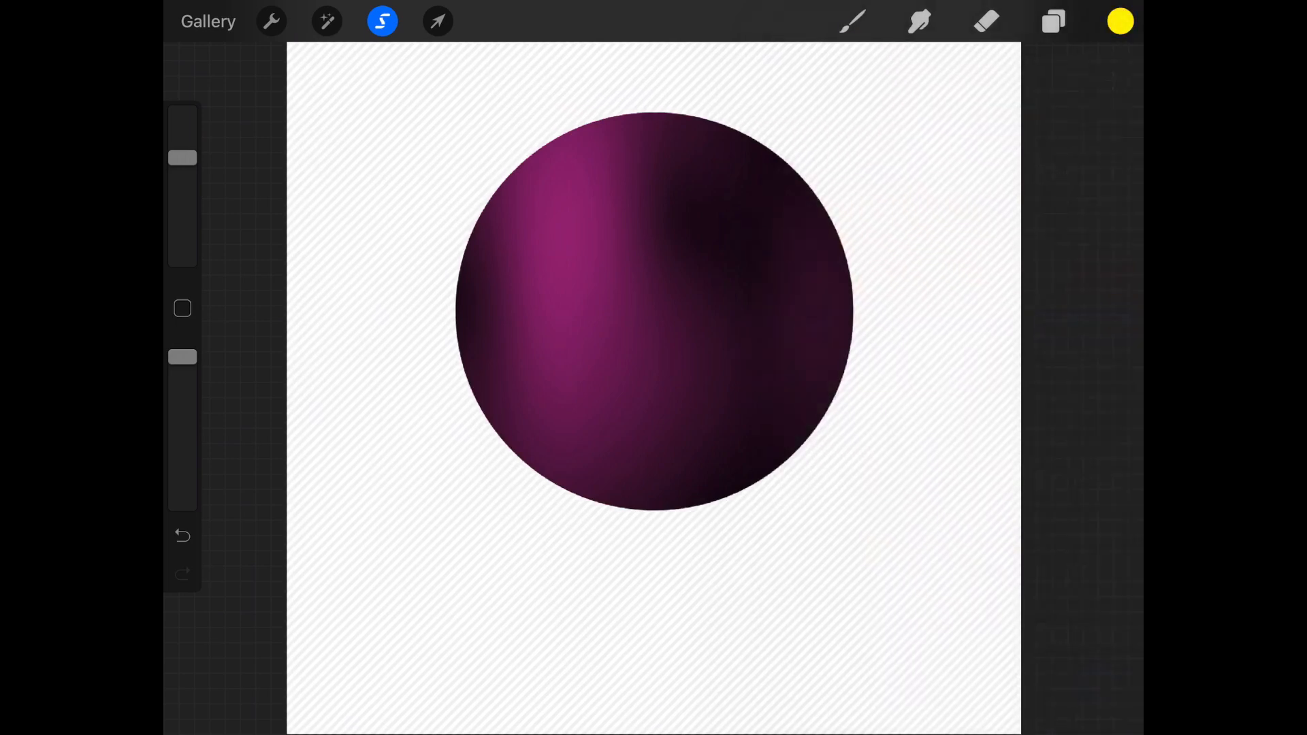
left_click_drag(746, 194, 765, 450)
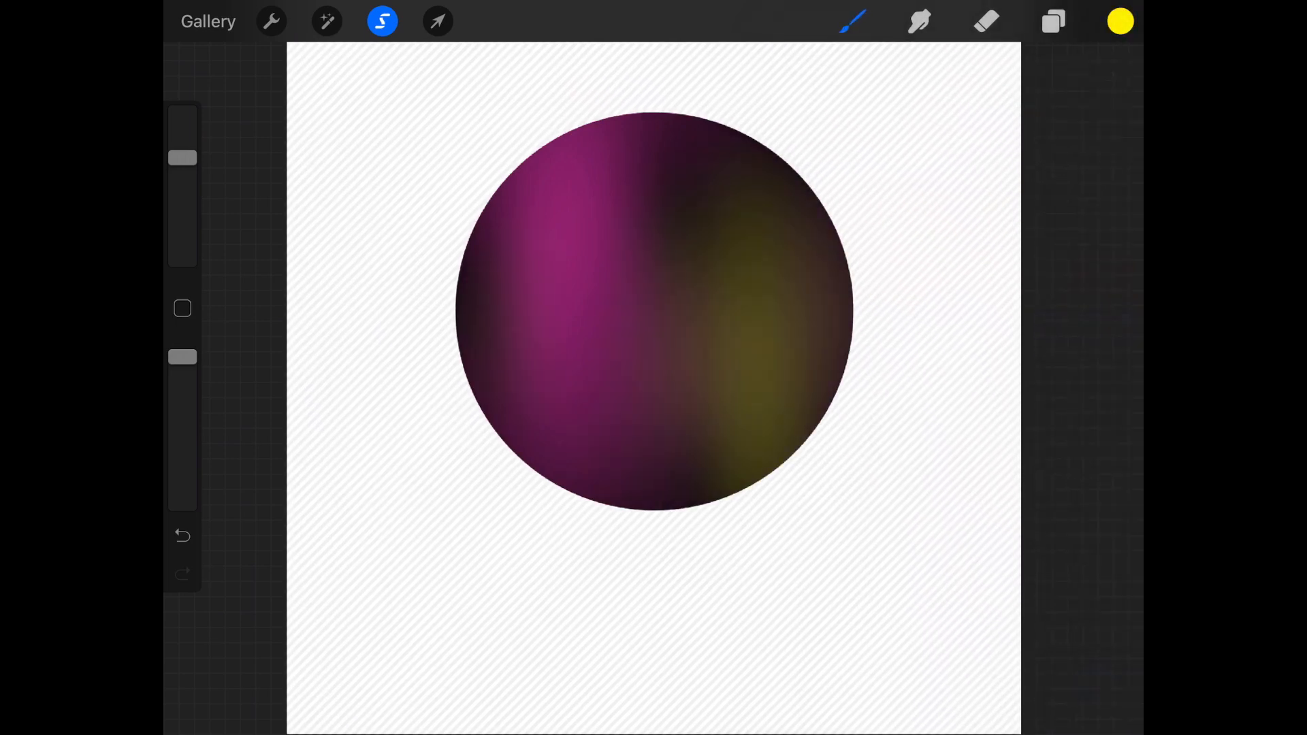
left_click_drag(714, 153, 808, 306)
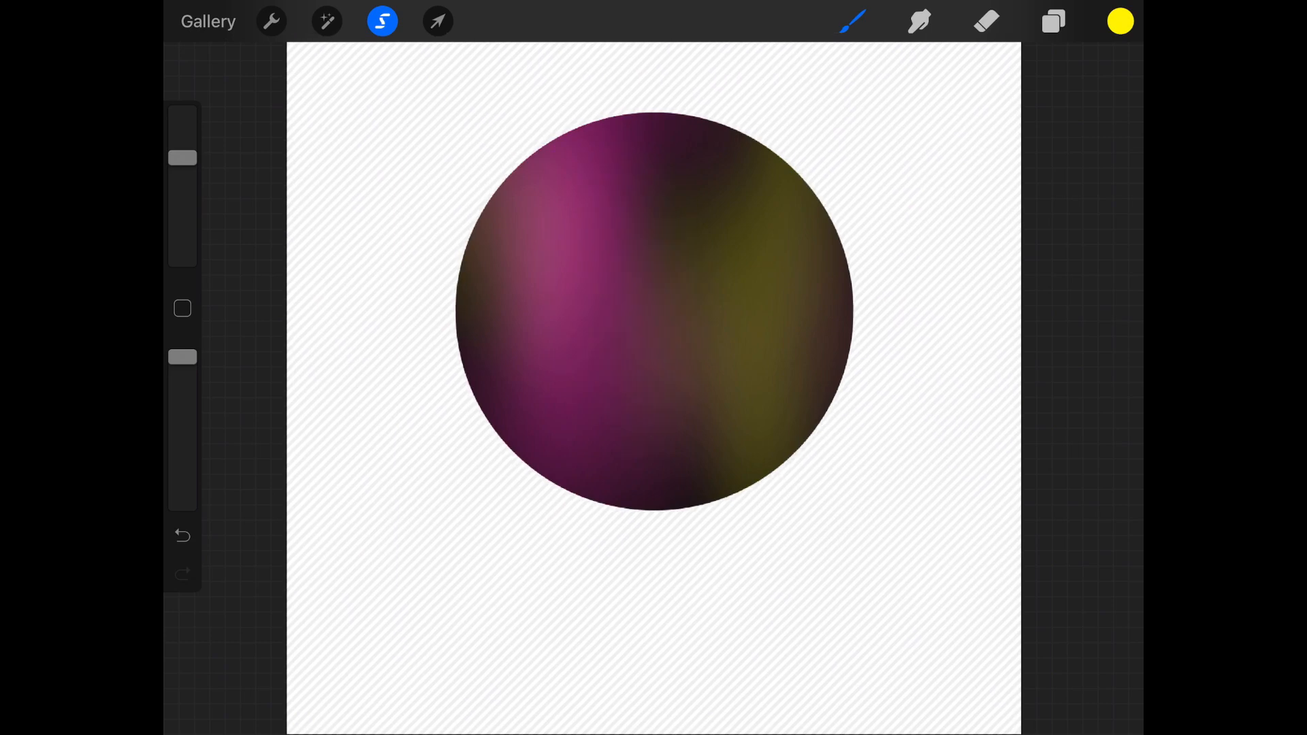
left_click_drag(766, 307, 776, 481)
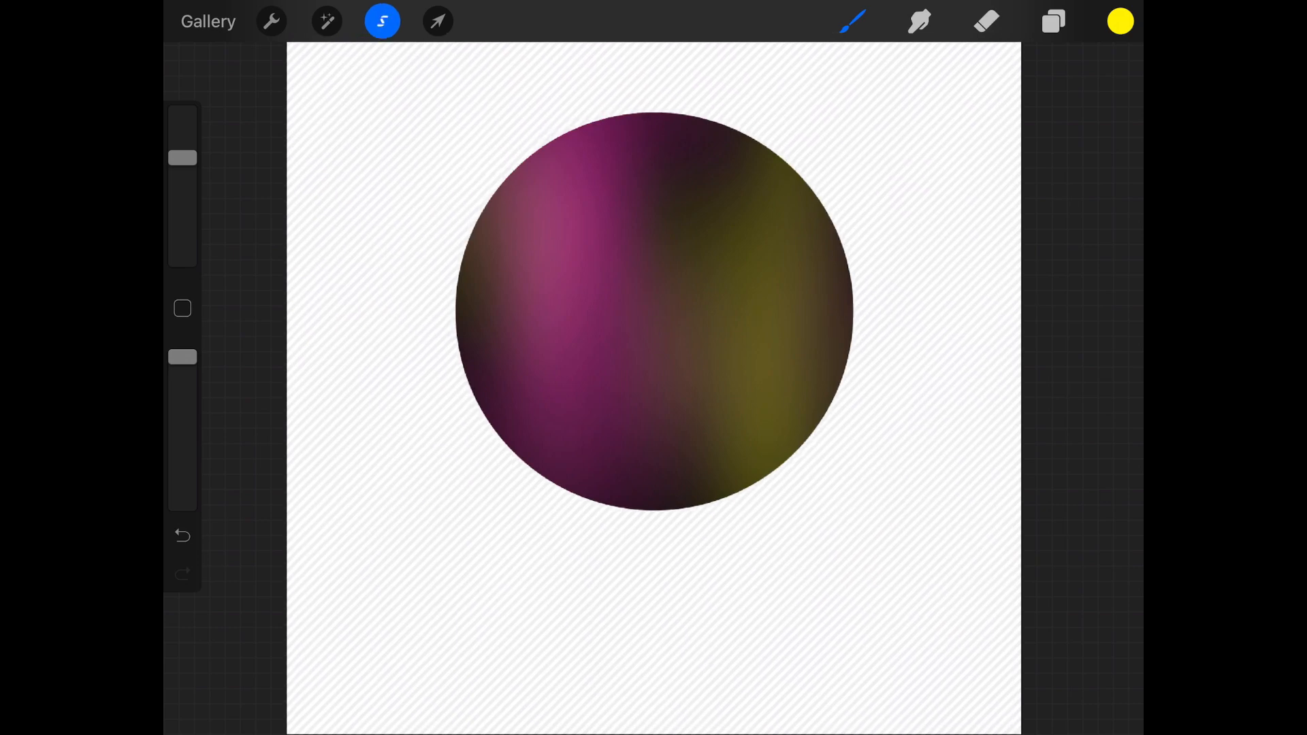
Step: Deselect and use Liquify's clockwise Twirl to swirl the circle's centre into a spiral
left_click(382, 21)
left_click(327, 20)
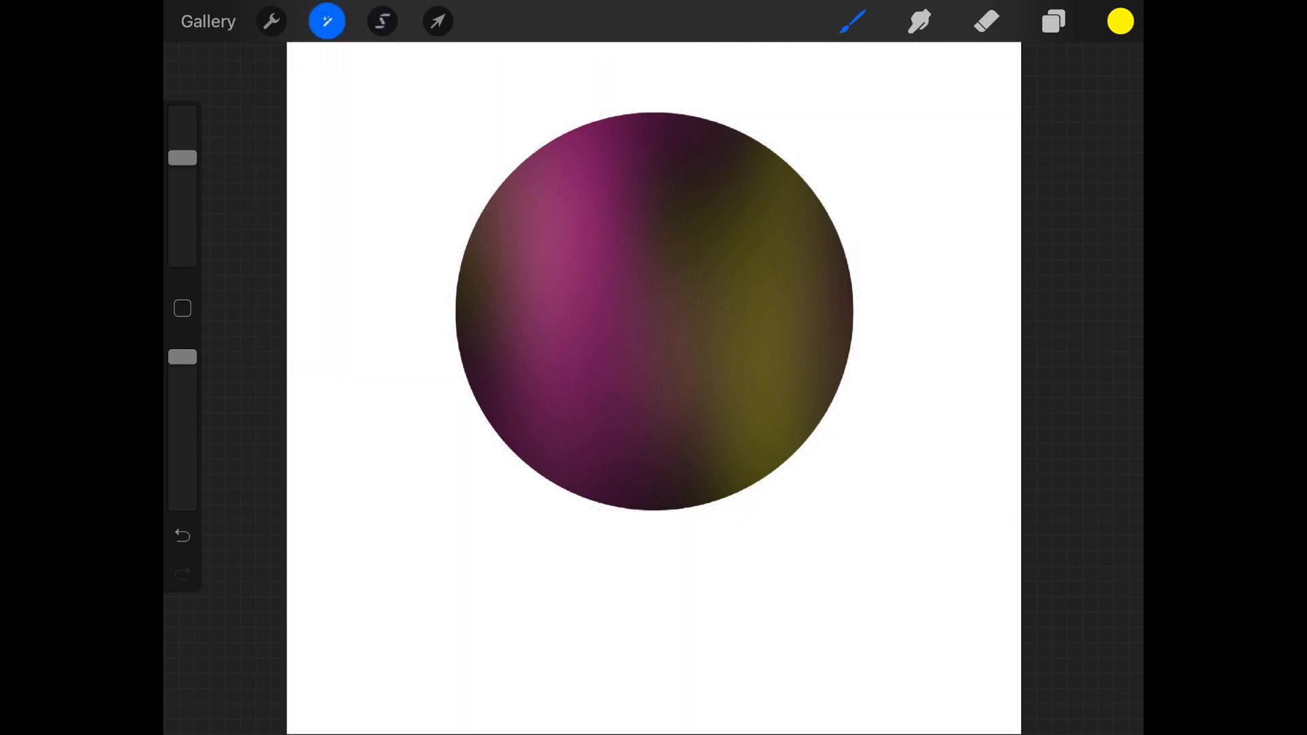
left_click(247, 381)
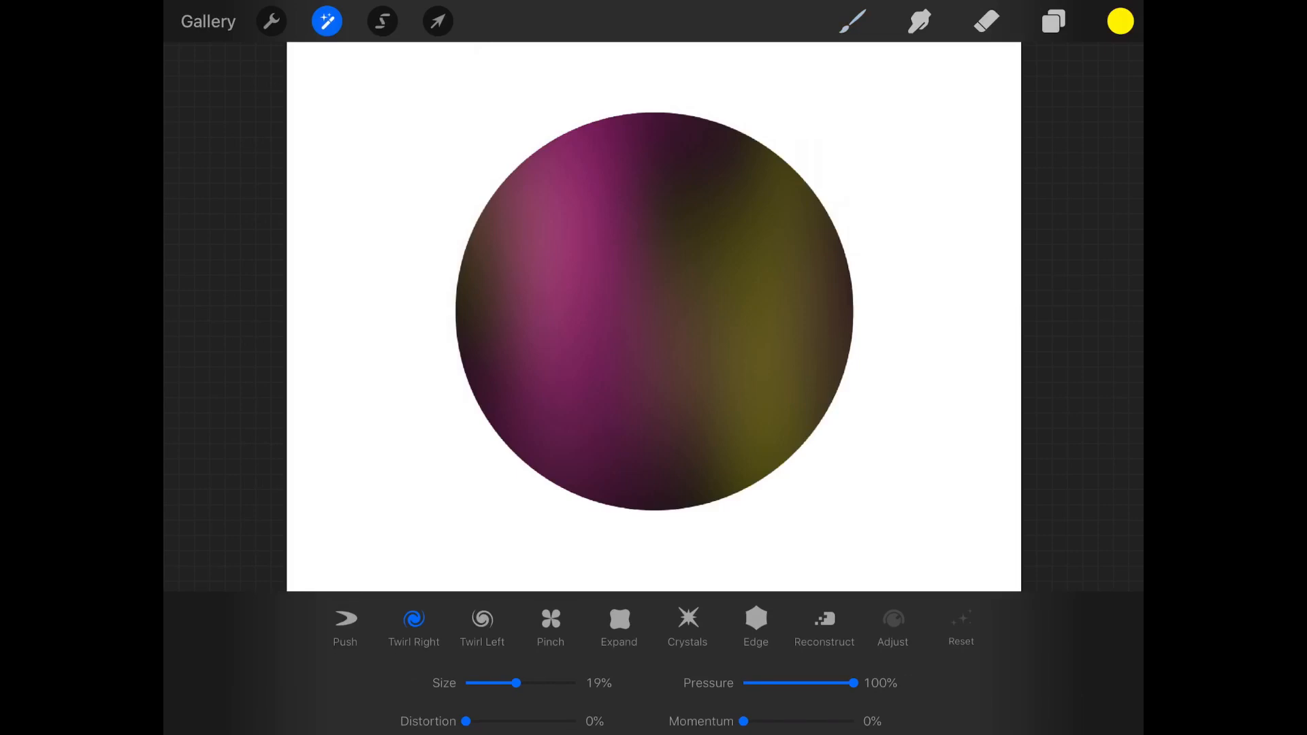
left_click(482, 620)
left_click(413, 621)
left_click(483, 619)
left_click(414, 620)
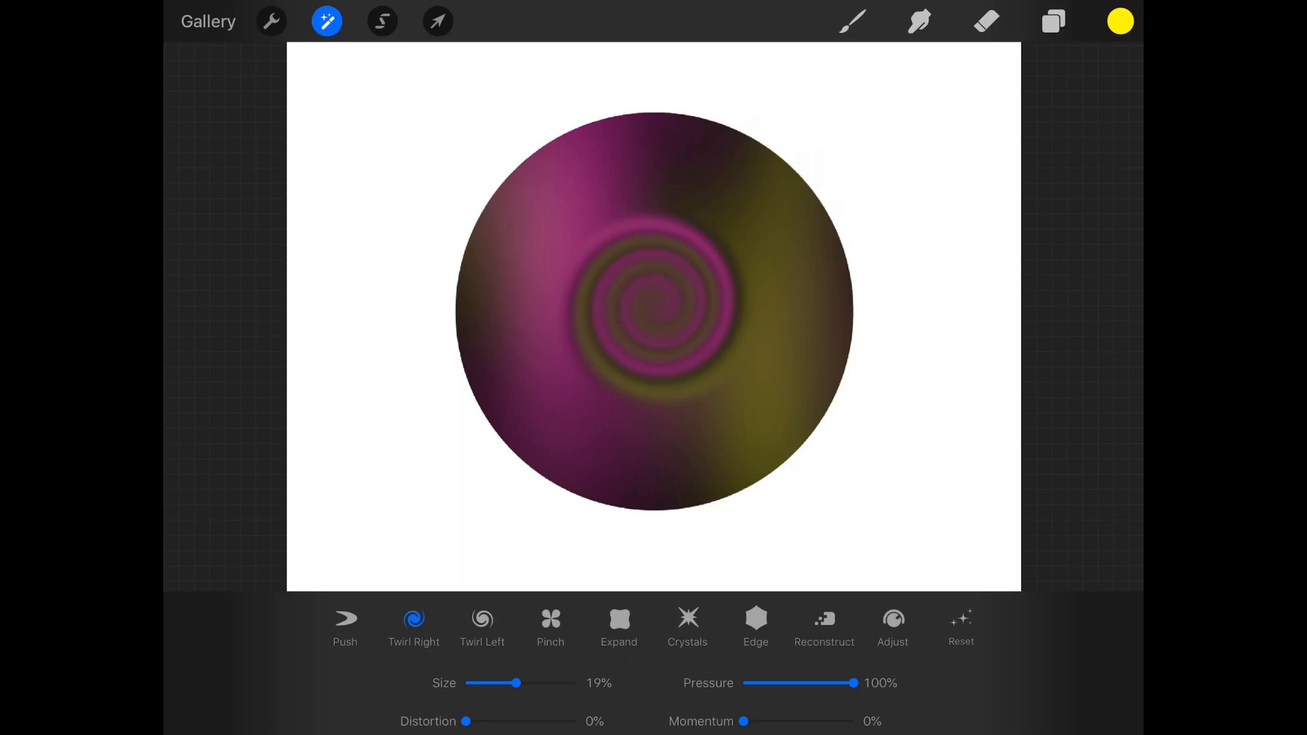
left_click(327, 20)
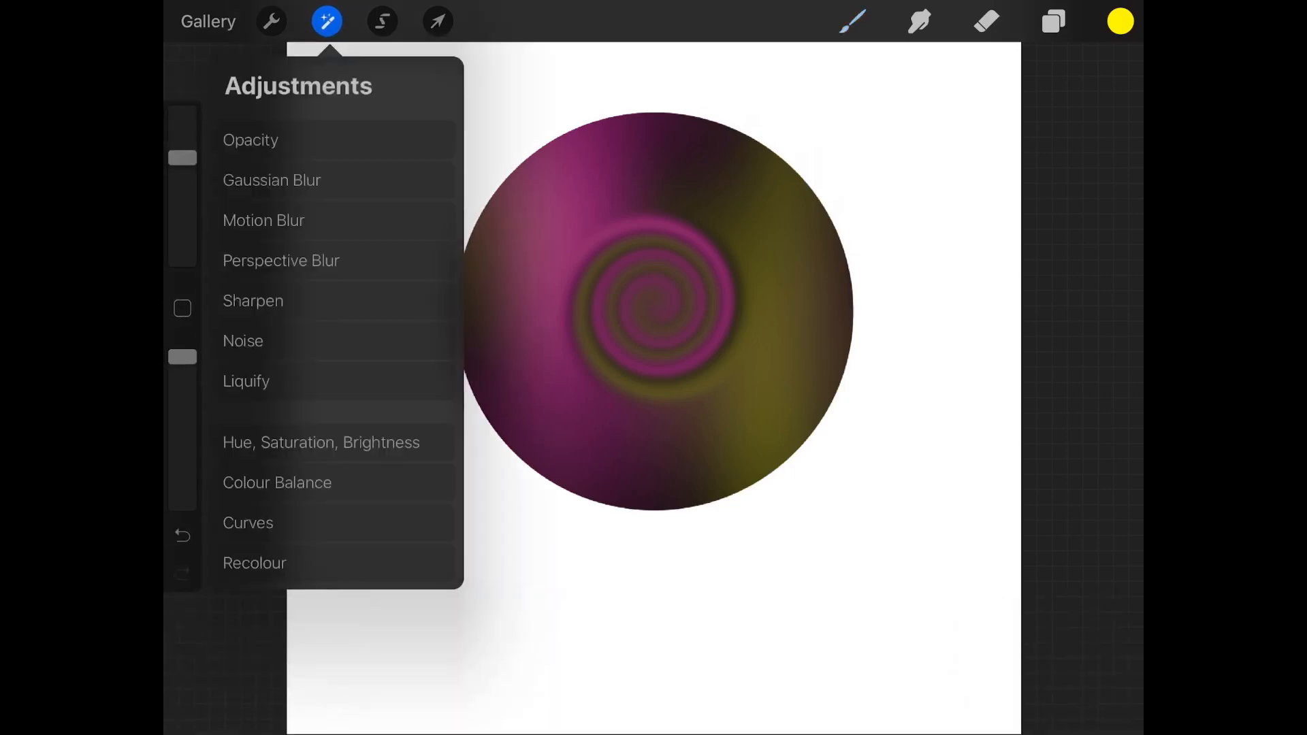
Step: Start transforming the spiral circle, enlarging and nudging it, then reset the changes
left_click(327, 21)
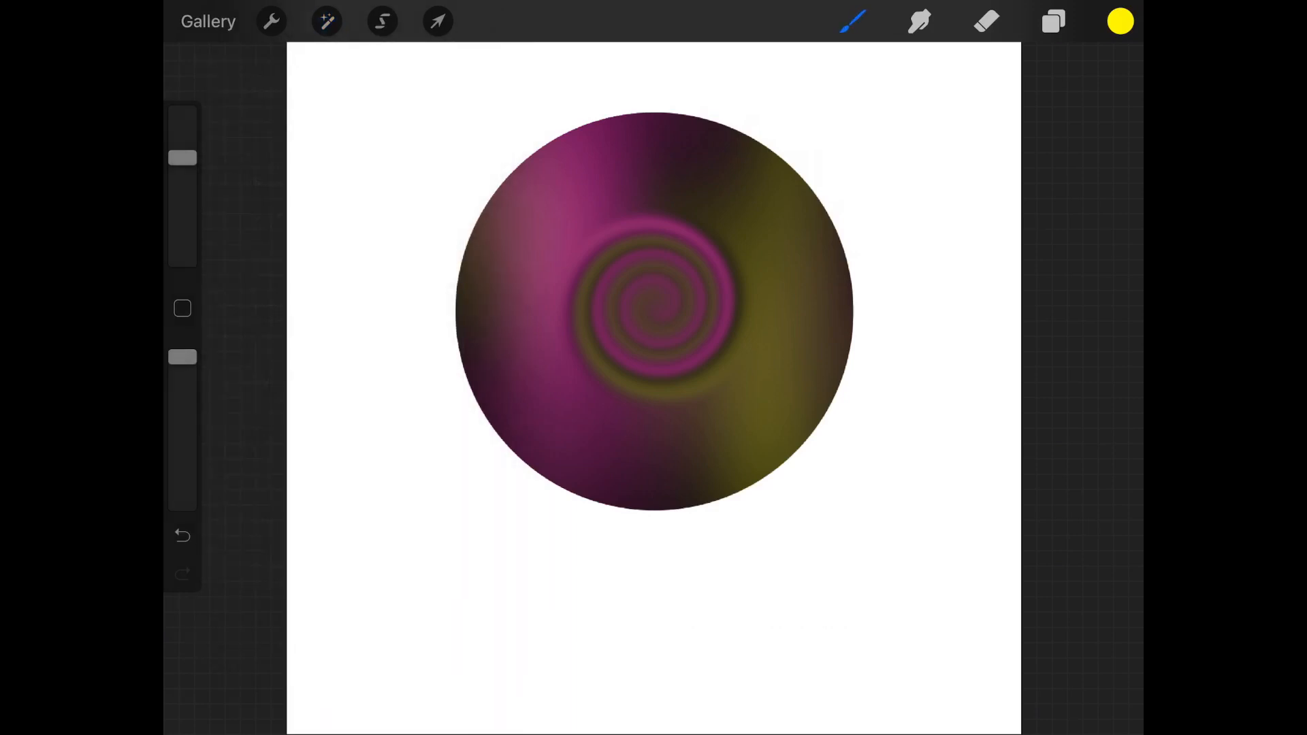
left_click_drag(654, 306, 694, 332)
scroll(695, 373, "down", 3)
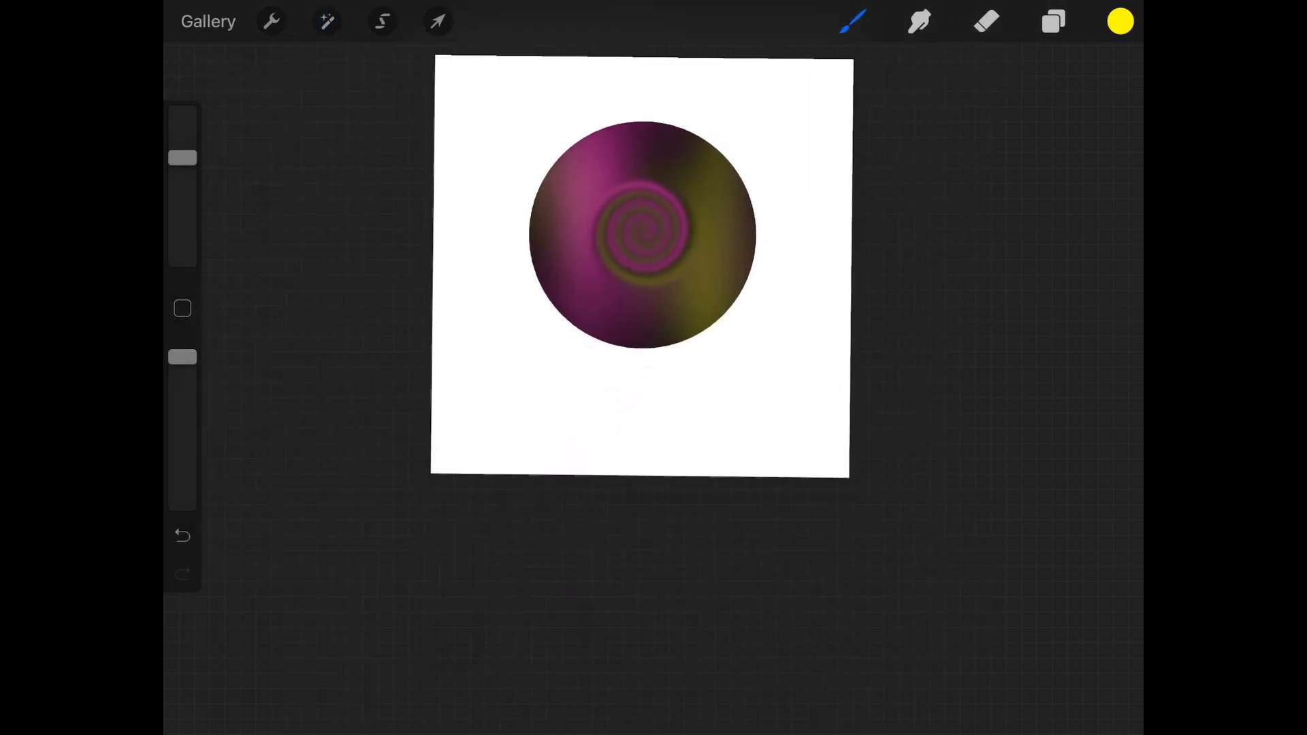
left_click(437, 20)
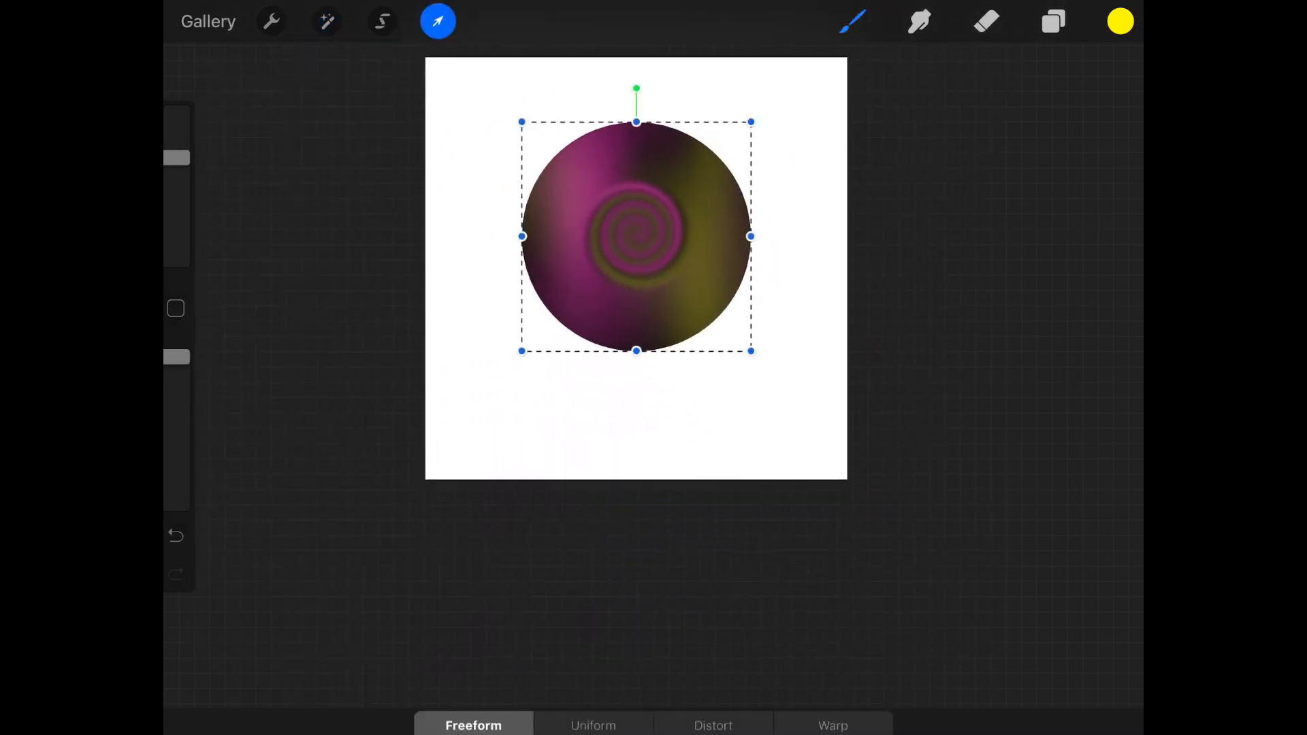
left_click_drag(750, 350, 849, 449)
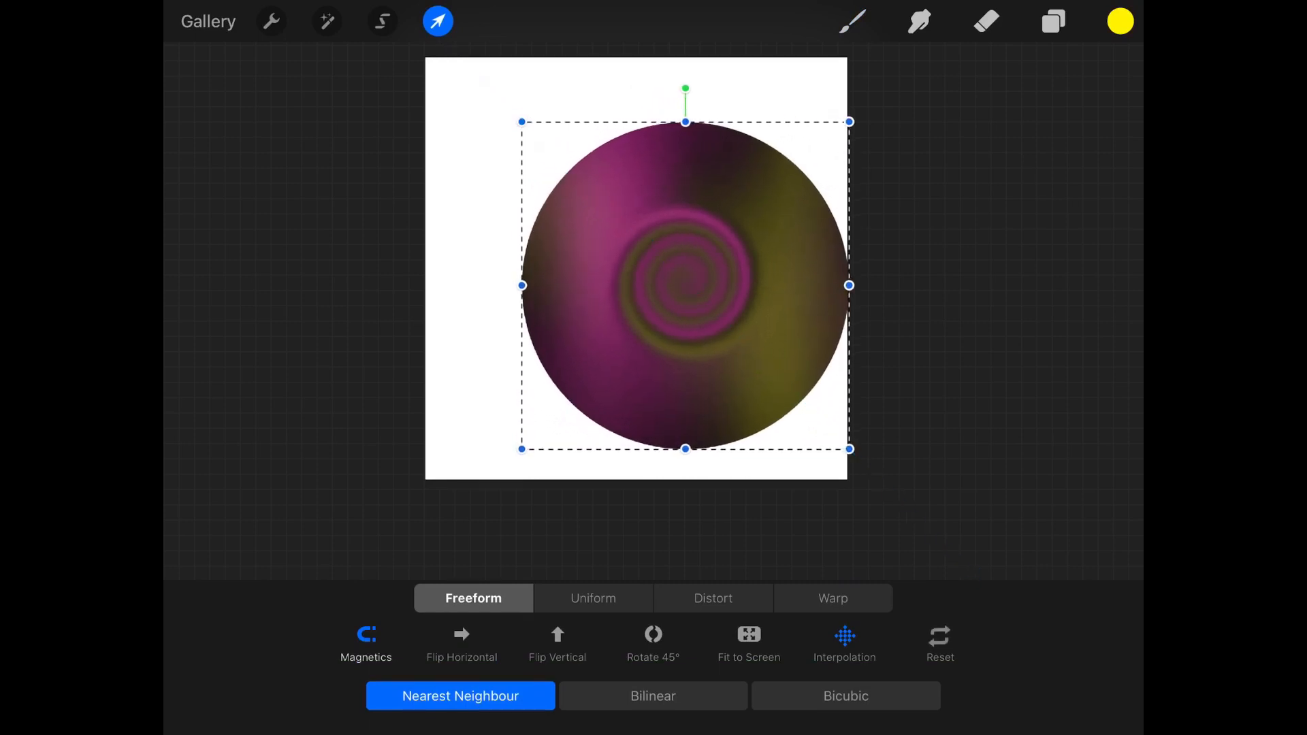
left_click_drag(684, 286, 600, 243)
left_click_drag(761, 407, 830, 475)
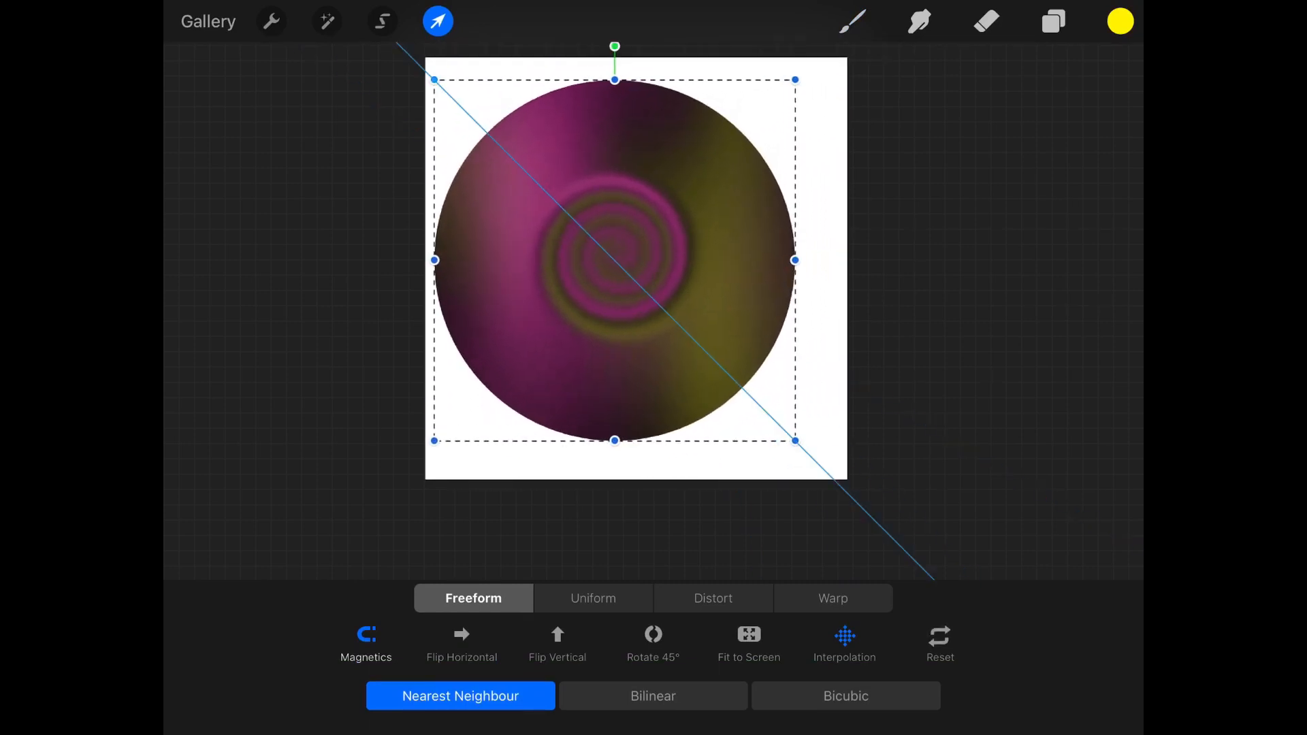
left_click_drag(632, 277, 638, 265)
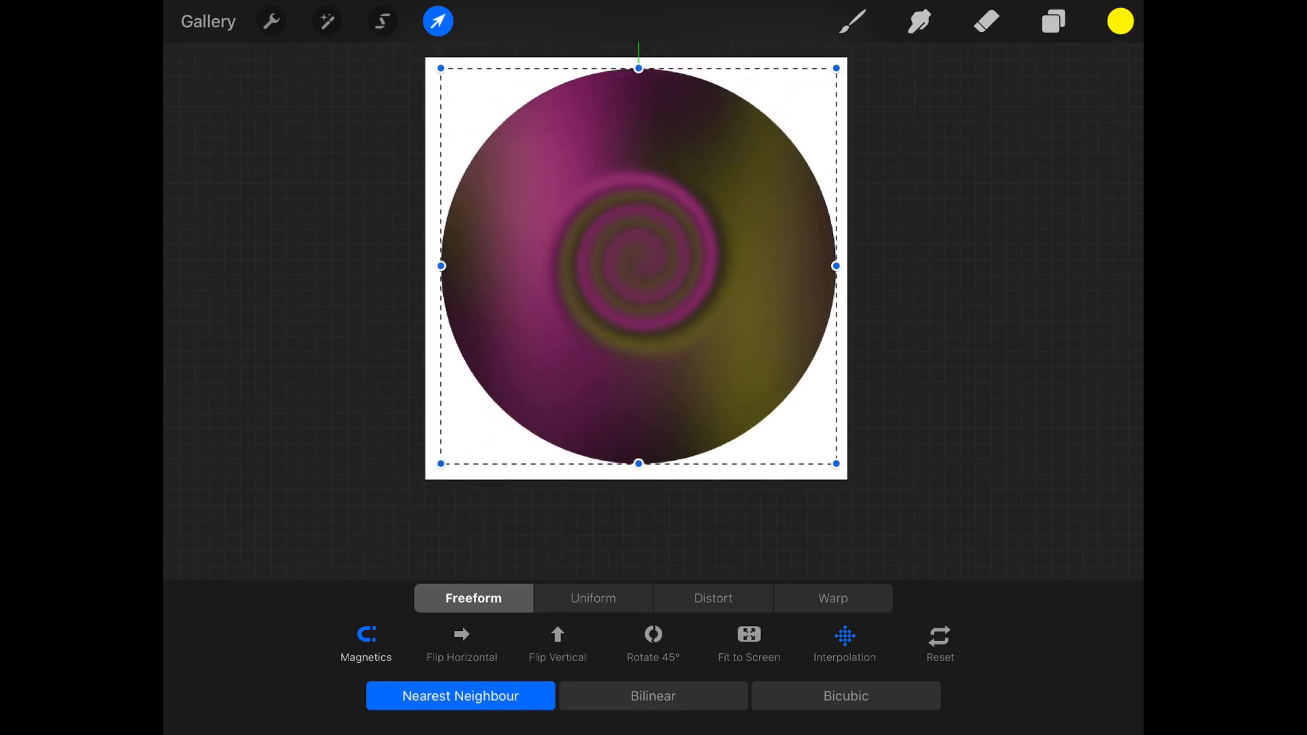
left_click_drag(440, 464, 427, 464)
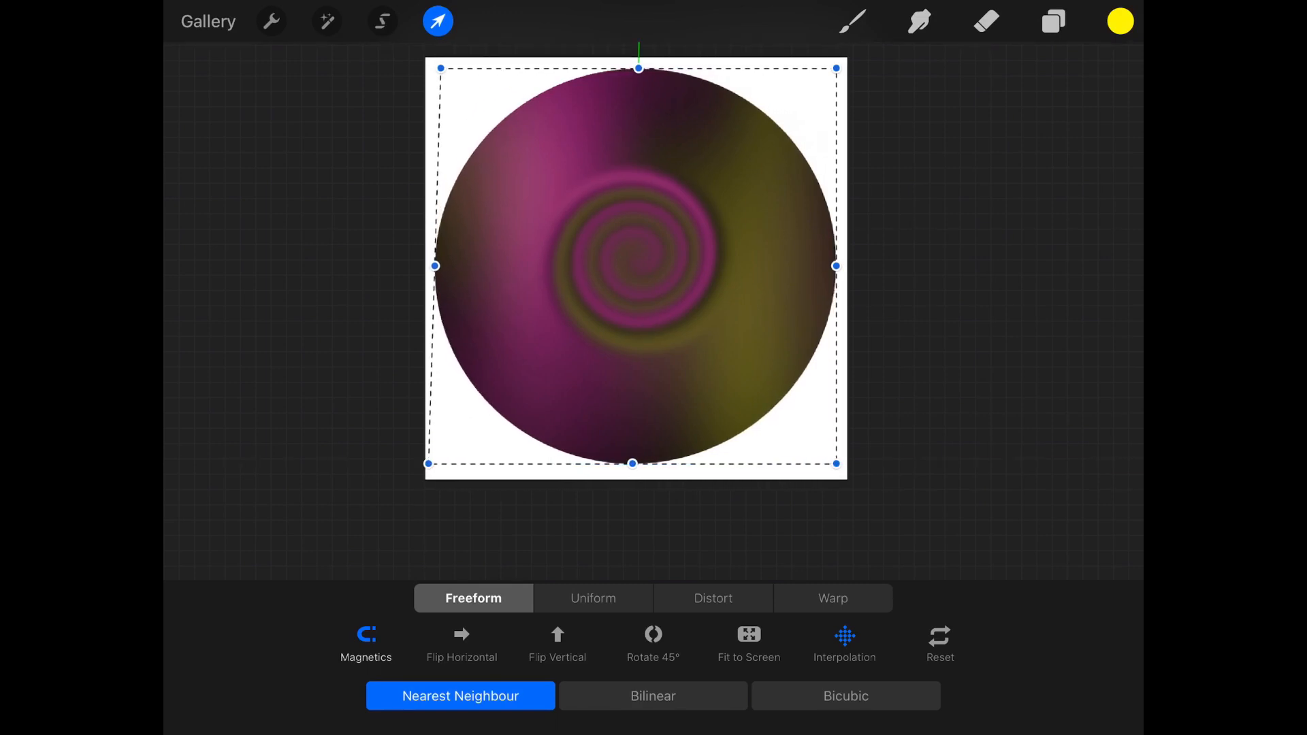
left_click(941, 644)
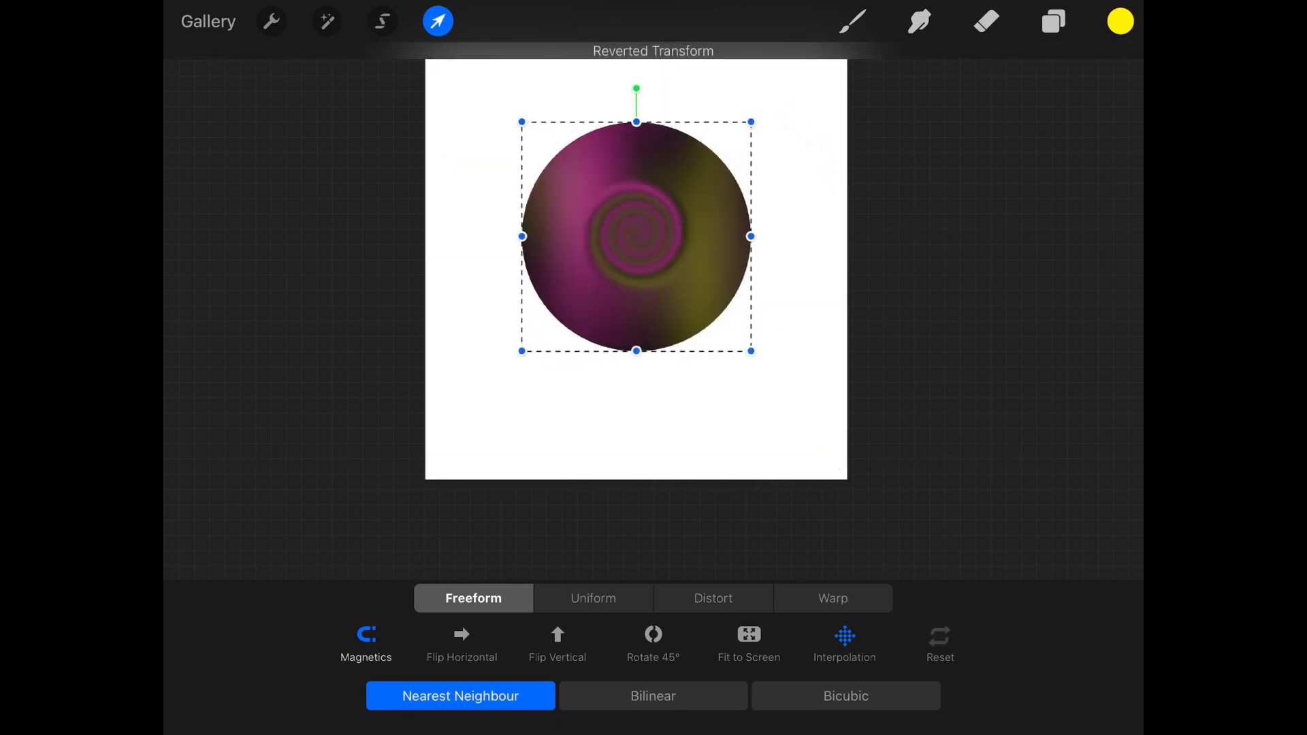
Step: Enlarge and centre the circle so it fits the canvas edges
left_click_drag(750, 351, 841, 442)
left_click_drag(522, 121, 437, 37)
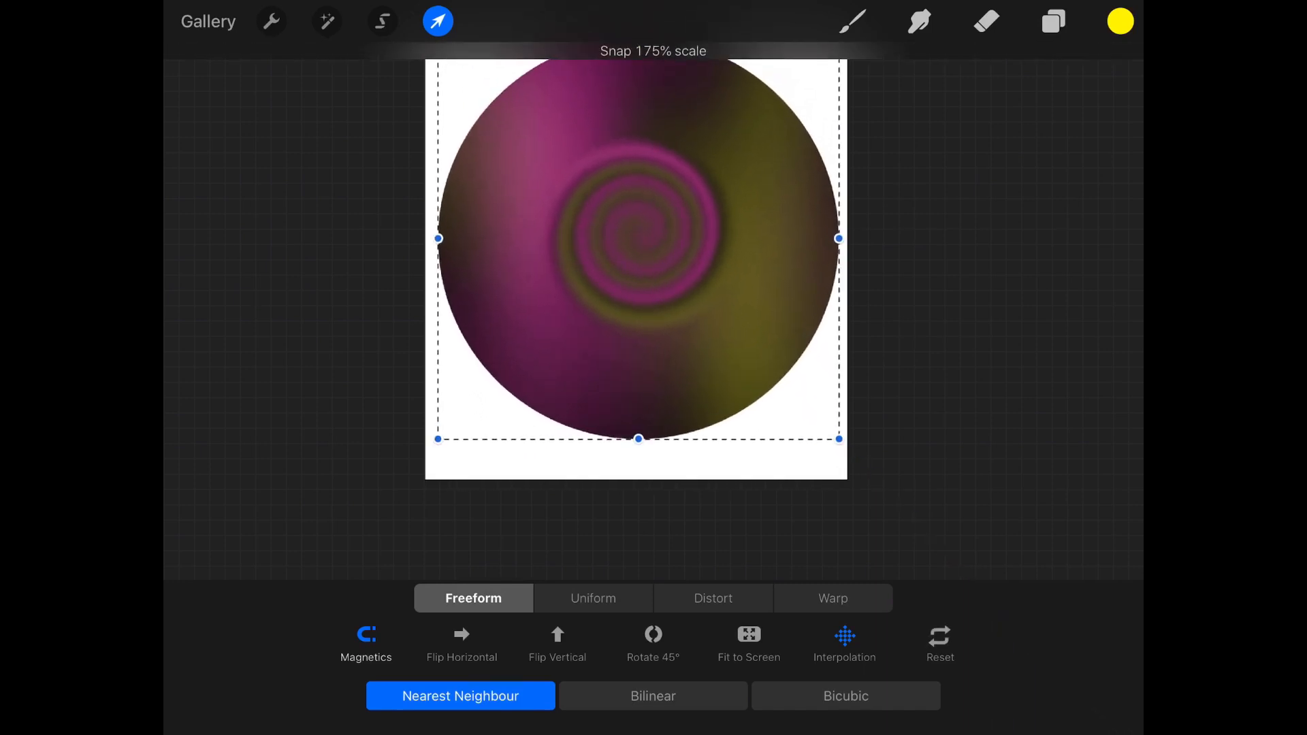
mouse_move(638, 238)
left_mouse_down()
mouse_move(650, 280)
mouse_move(626, 263)
mouse_move(640, 259)
left_mouse_up()
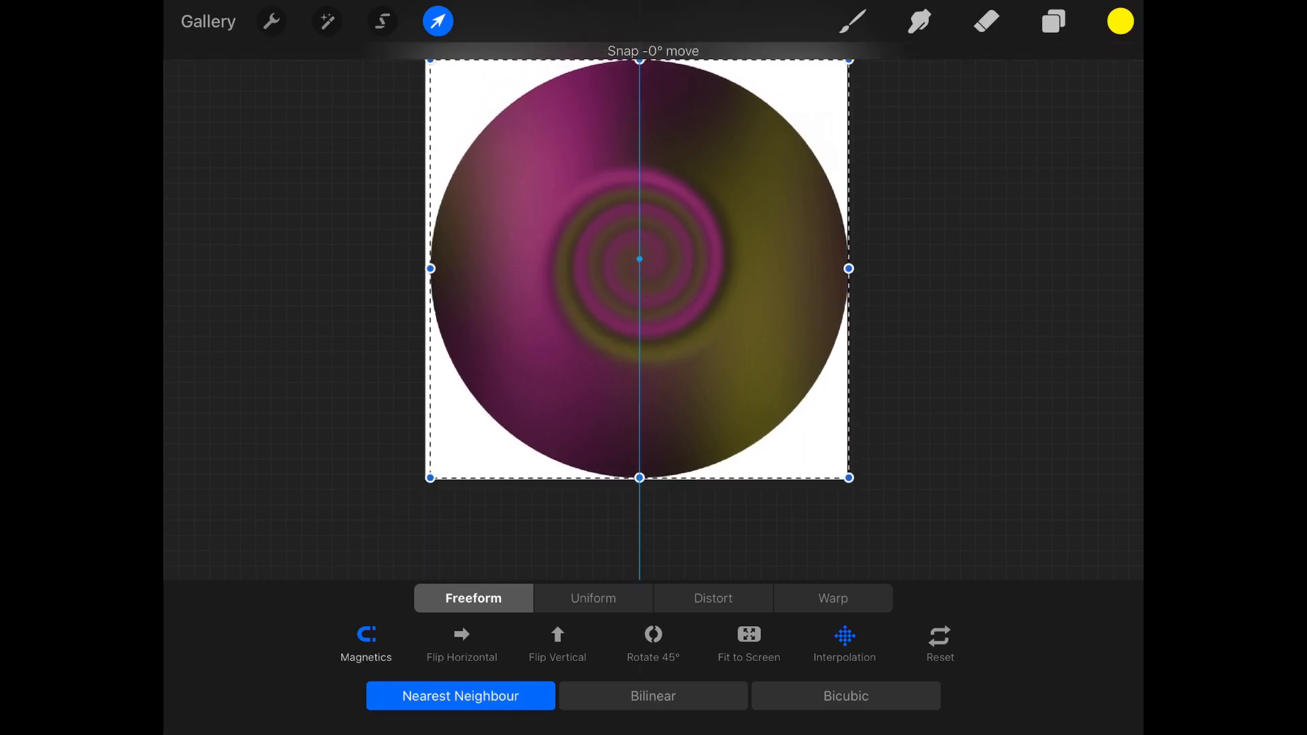
left_click_drag(640, 259, 640, 259)
left_click(437, 20)
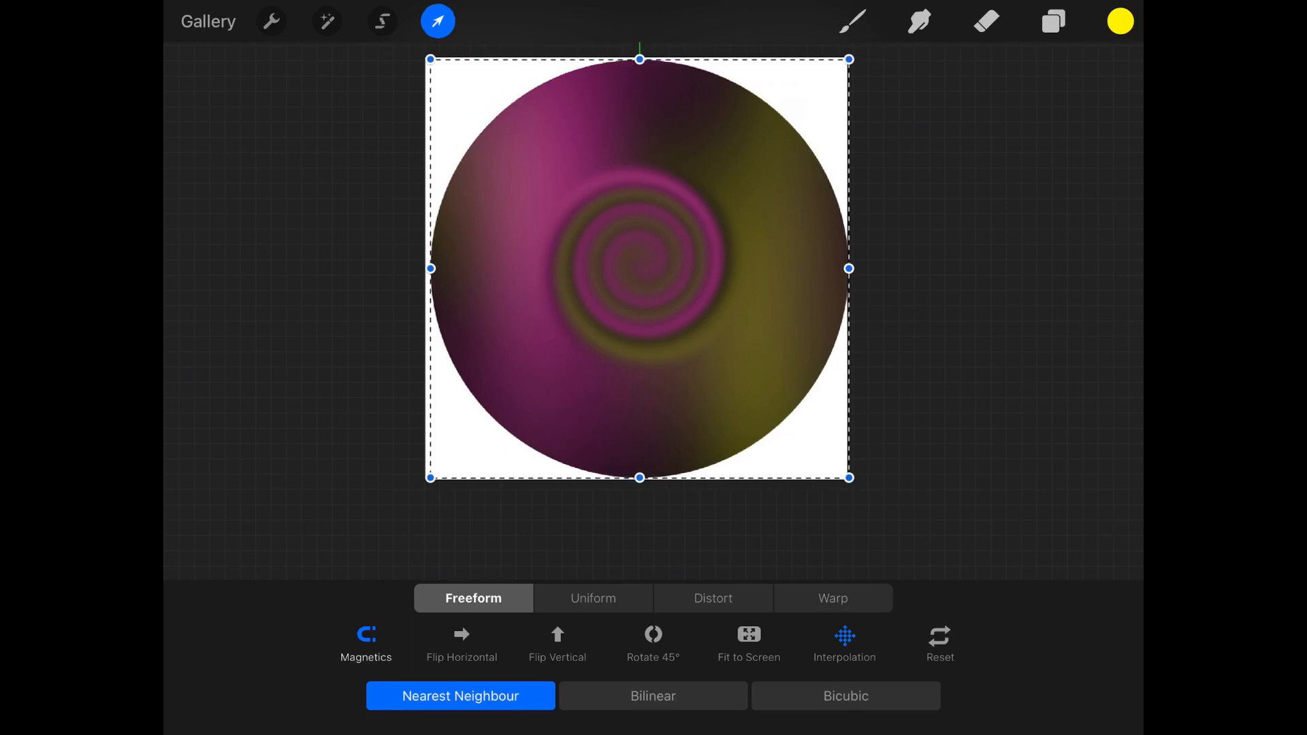
left_click(437, 20)
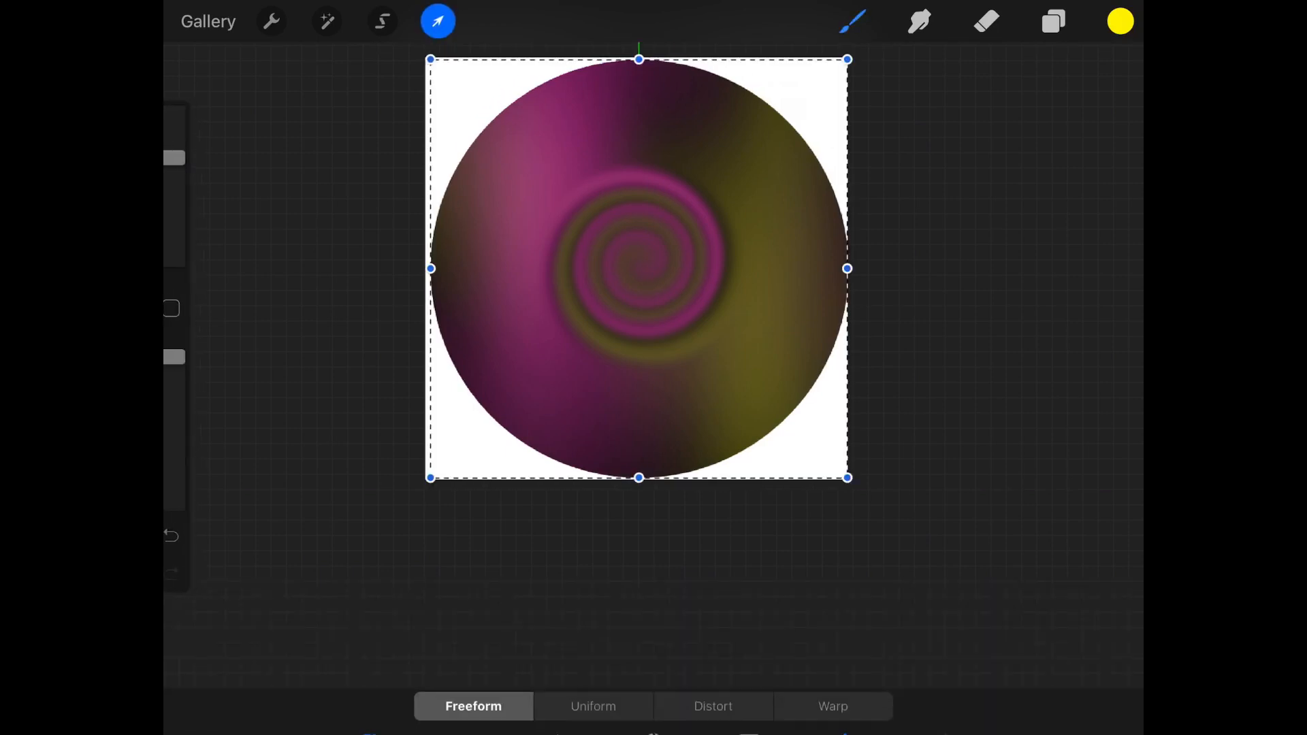
left_click_drag(847, 477, 838, 472)
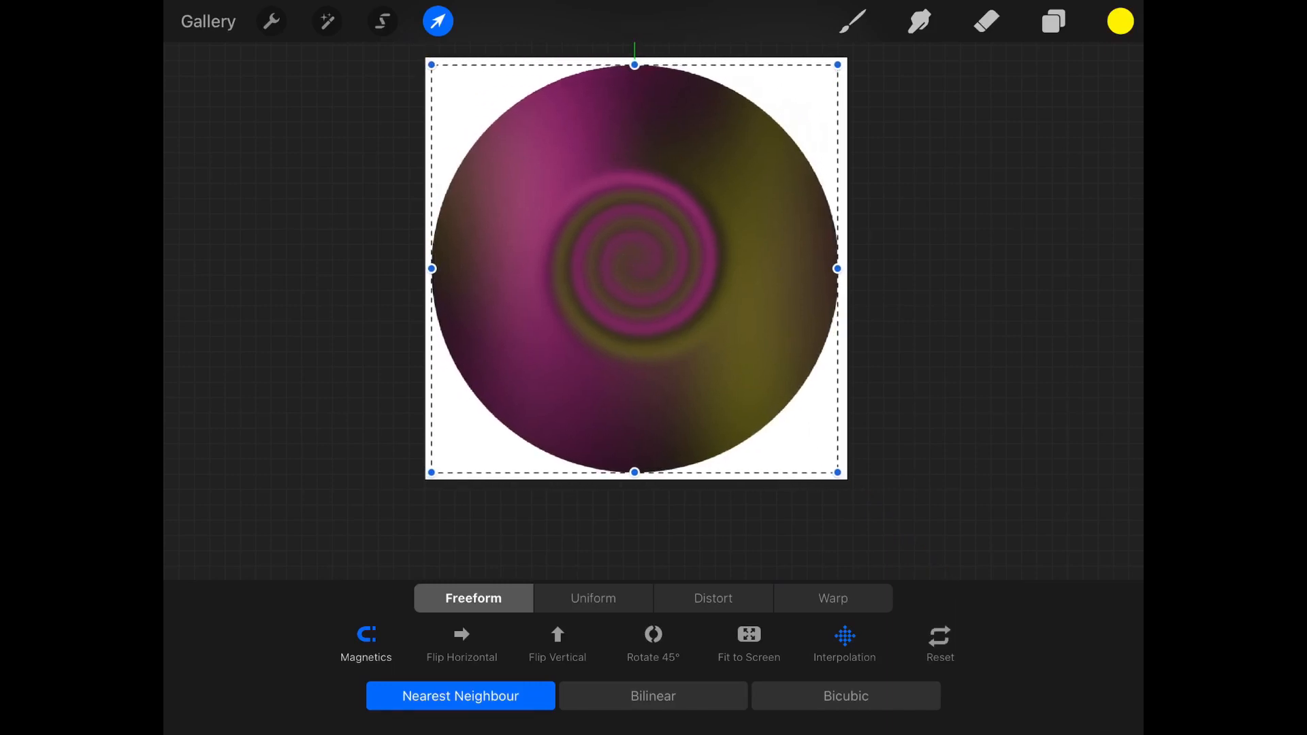
Step: Hide the white background layer so the canvas is transparent and bring up sharing
left_click(1053, 21)
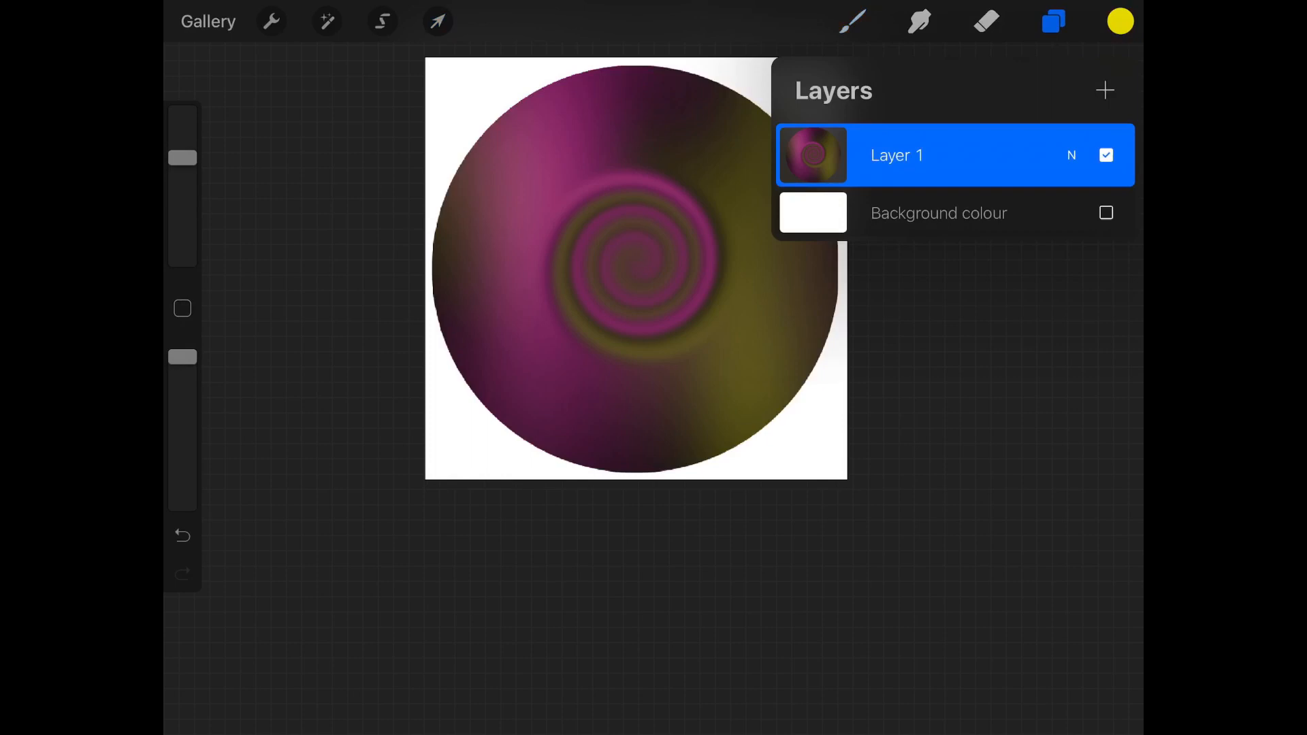
left_click(1106, 213)
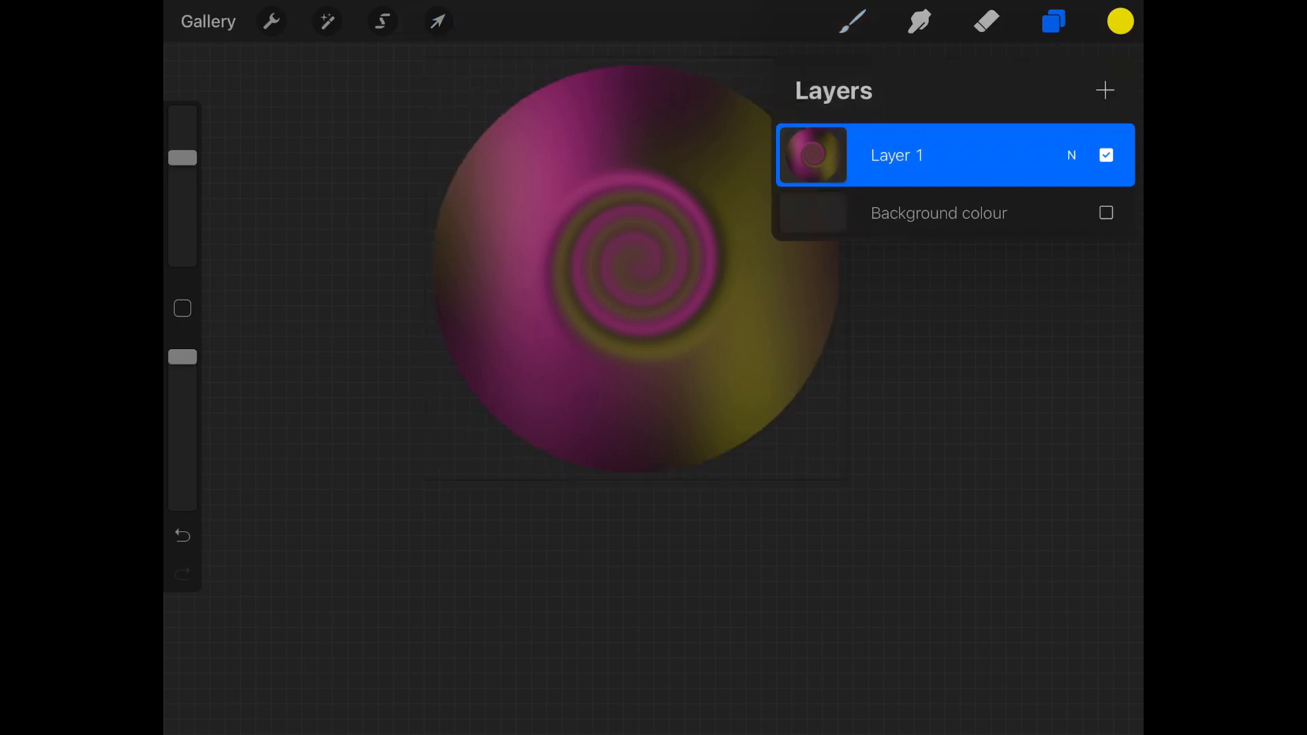
left_click(271, 21)
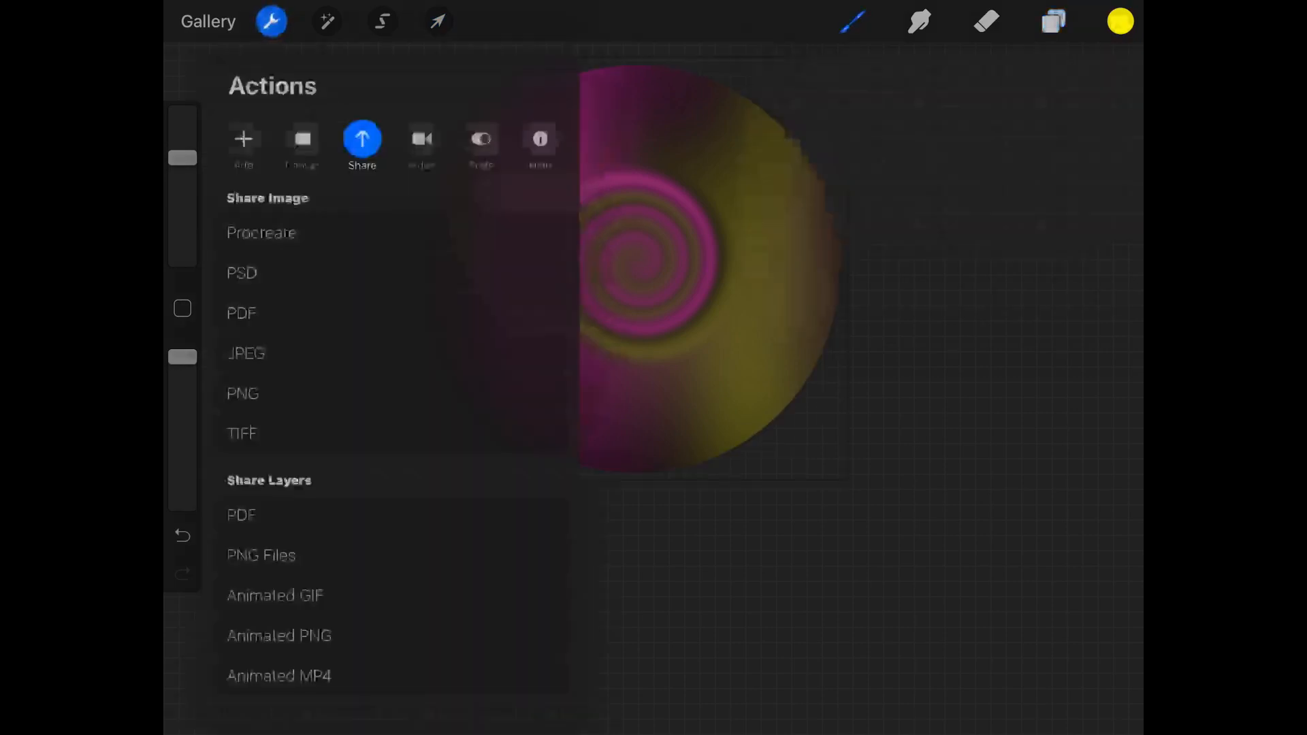
Step: Export the spiral artwork as a PNG image
left_click(243, 394)
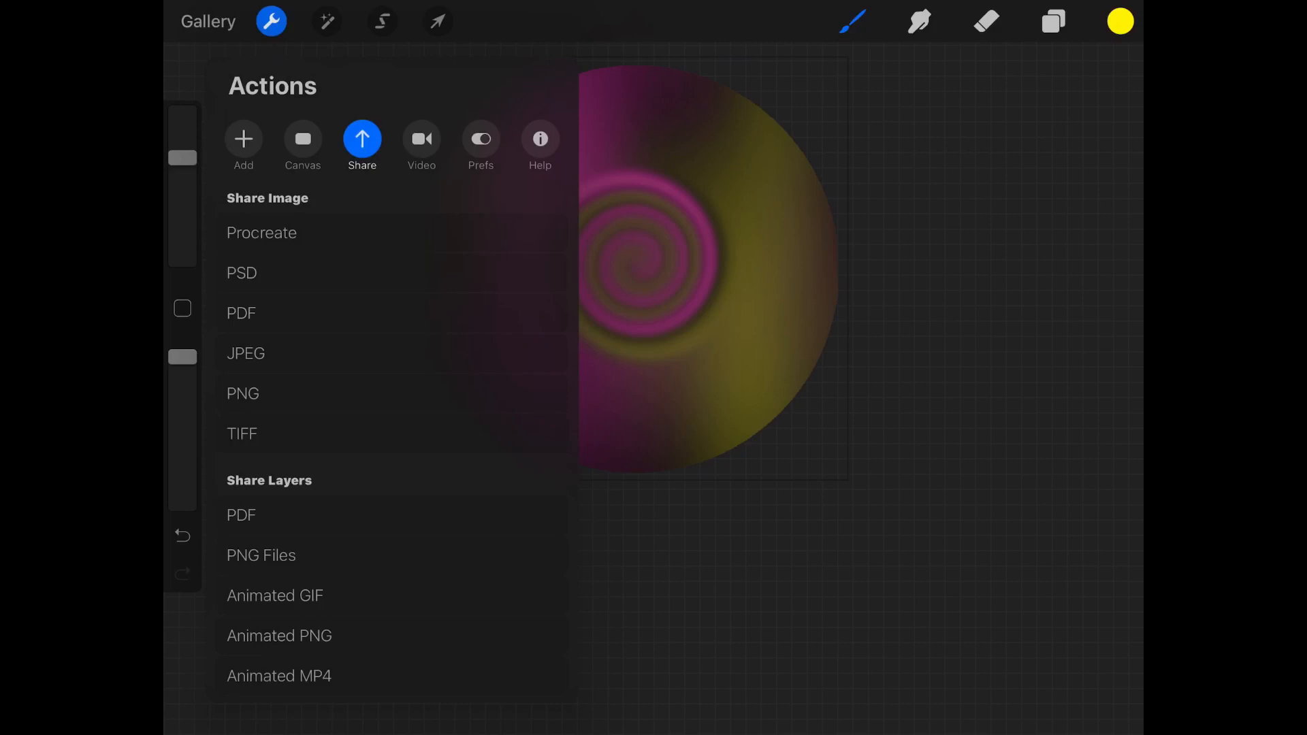
Step: Return to the home screen and launch Reality Composer from Spotlight search
key("super+h")
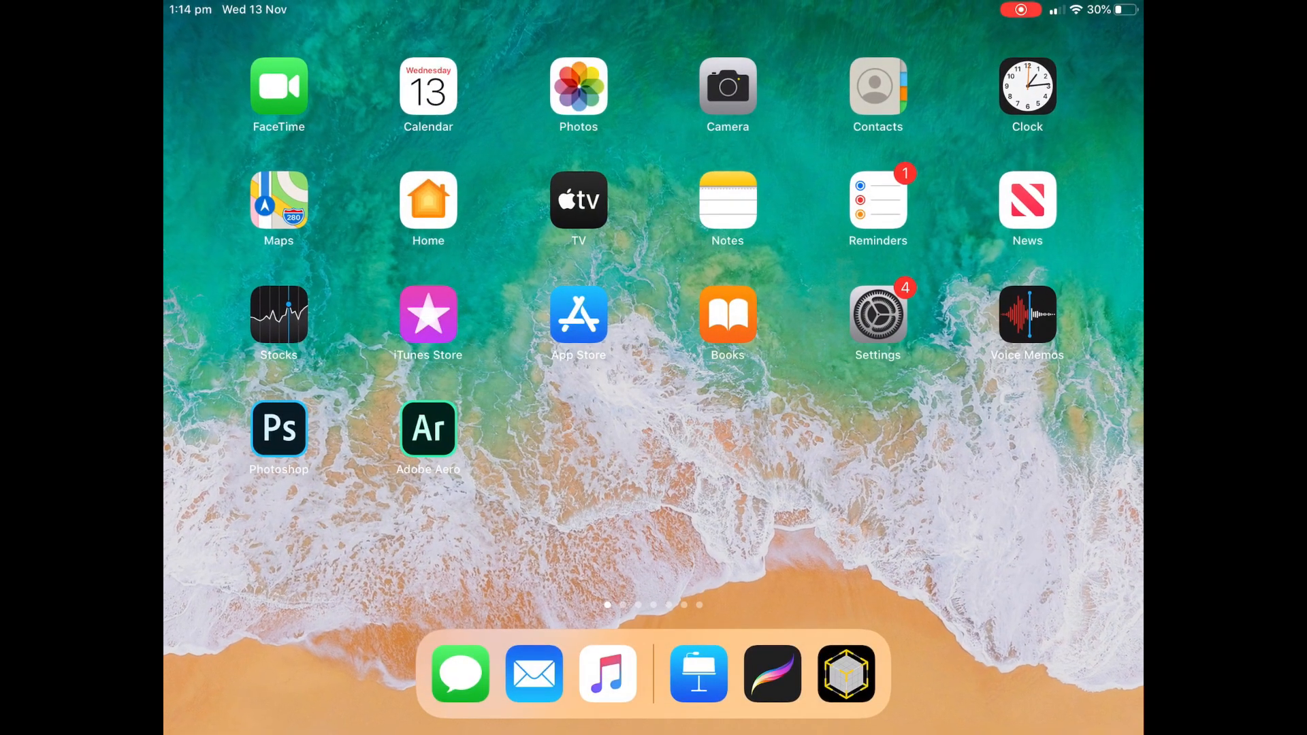
left_click_drag(654, 306, 654, 459)
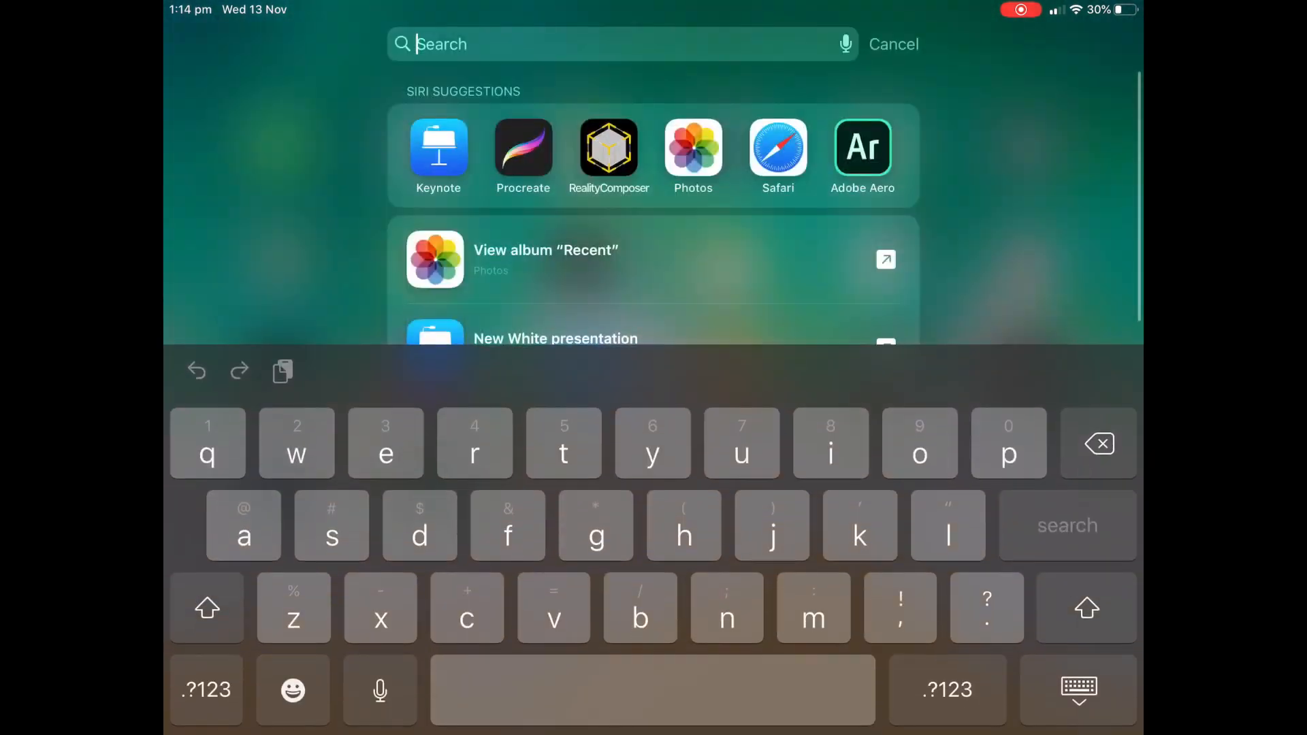
left_click(582, 256)
key("super+h")
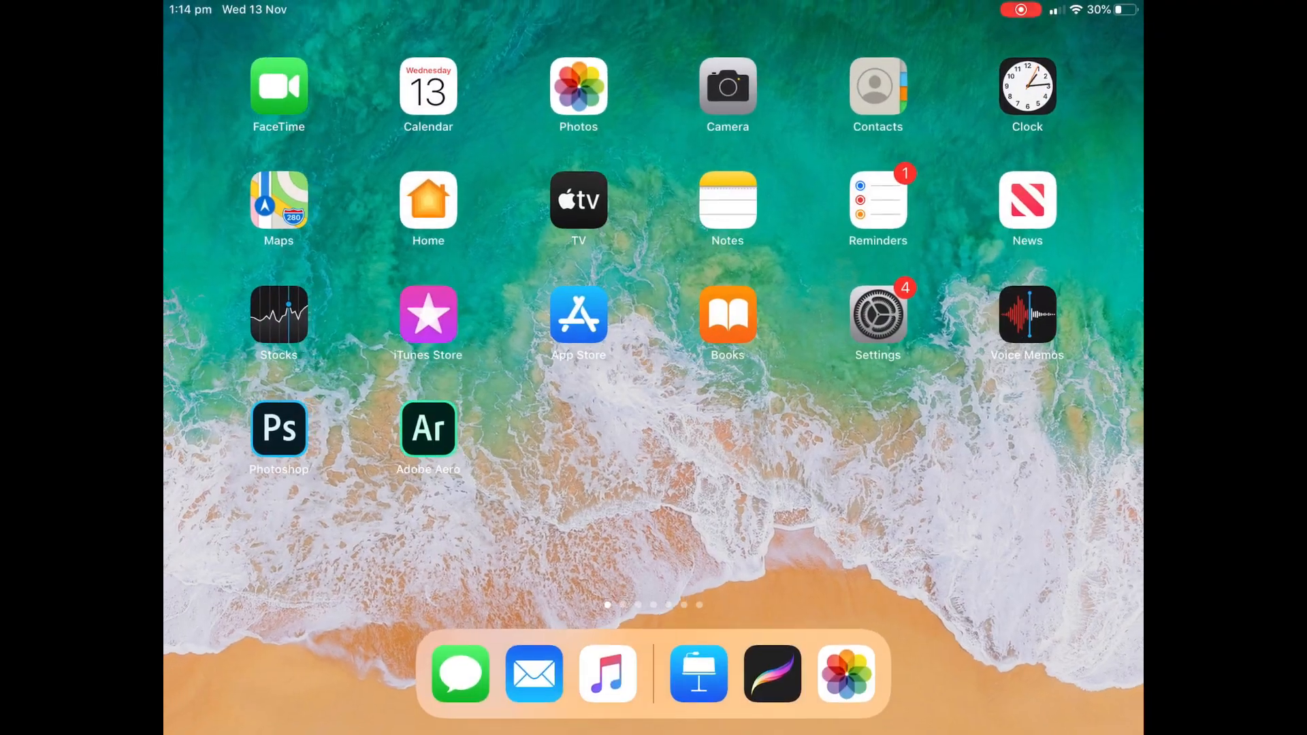
left_click_drag(654, 306, 654, 460)
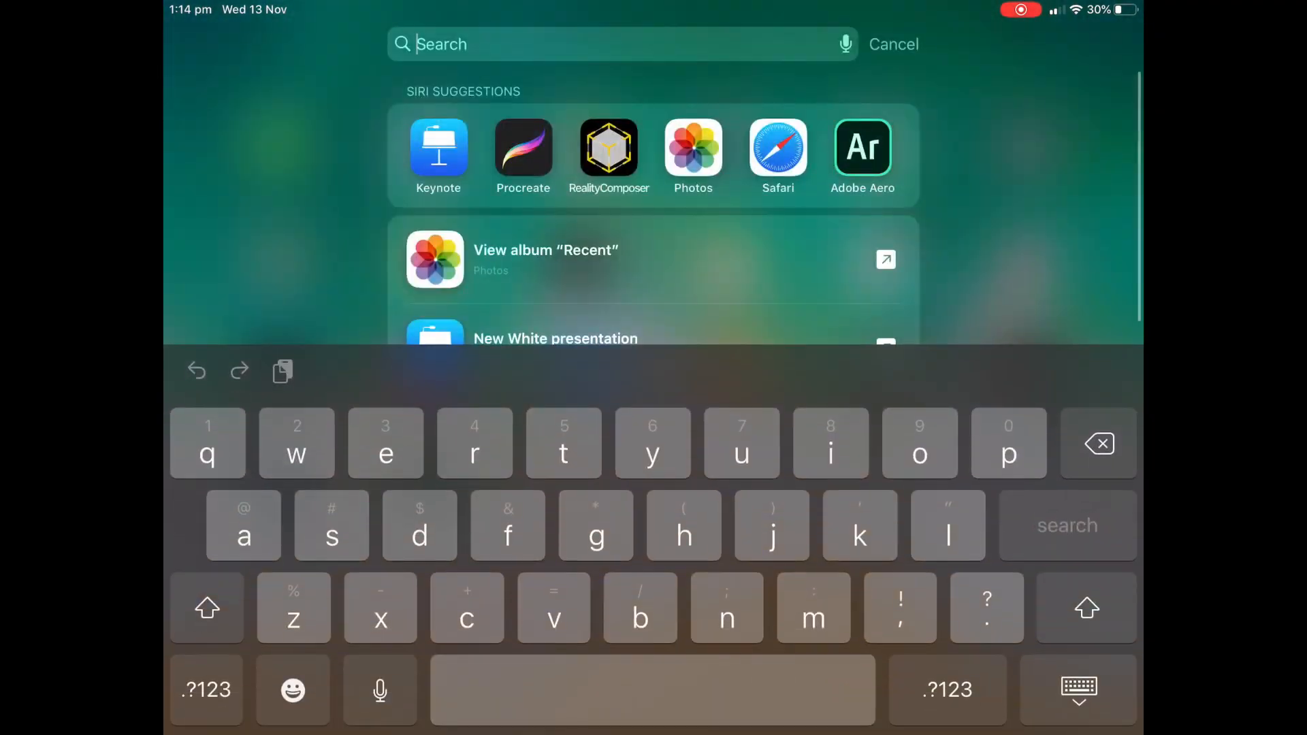
left_click(607, 140)
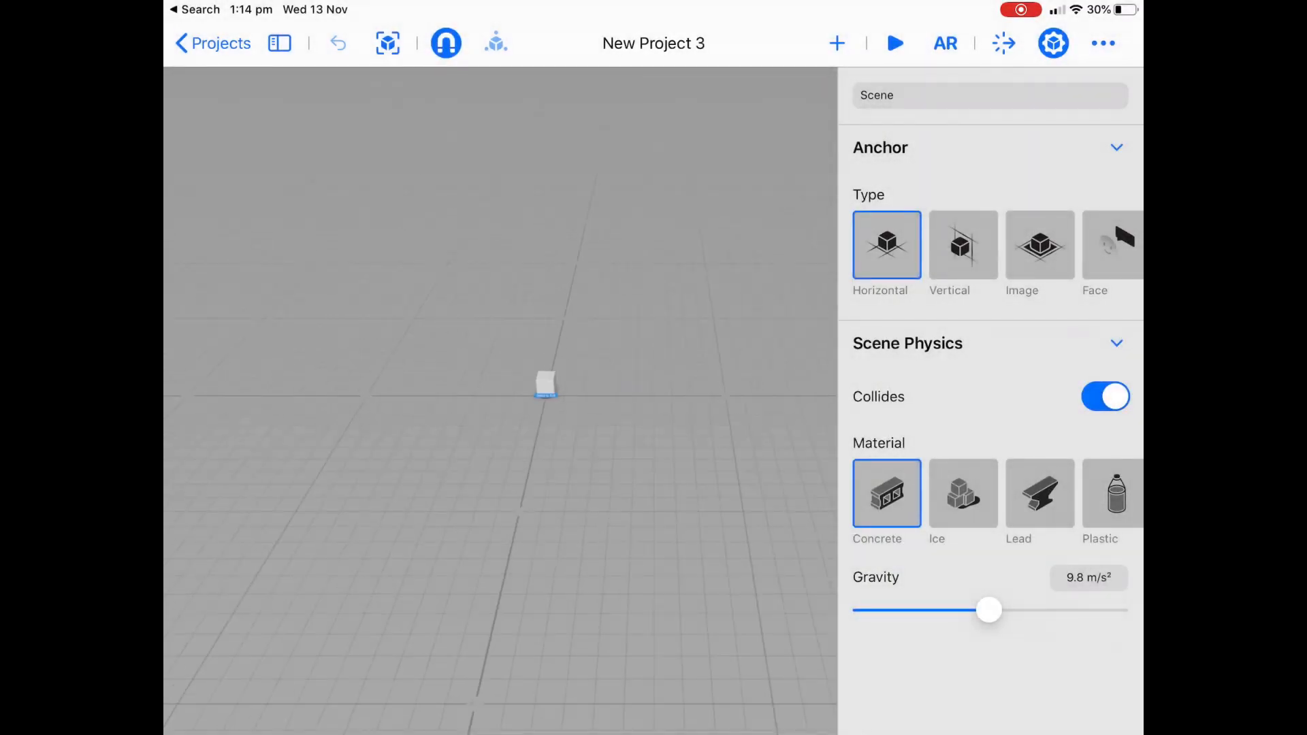
Step: Delete the default cube and the leftover small object from the scene
left_click(1054, 44)
left_click(546, 384)
left_click(546, 385)
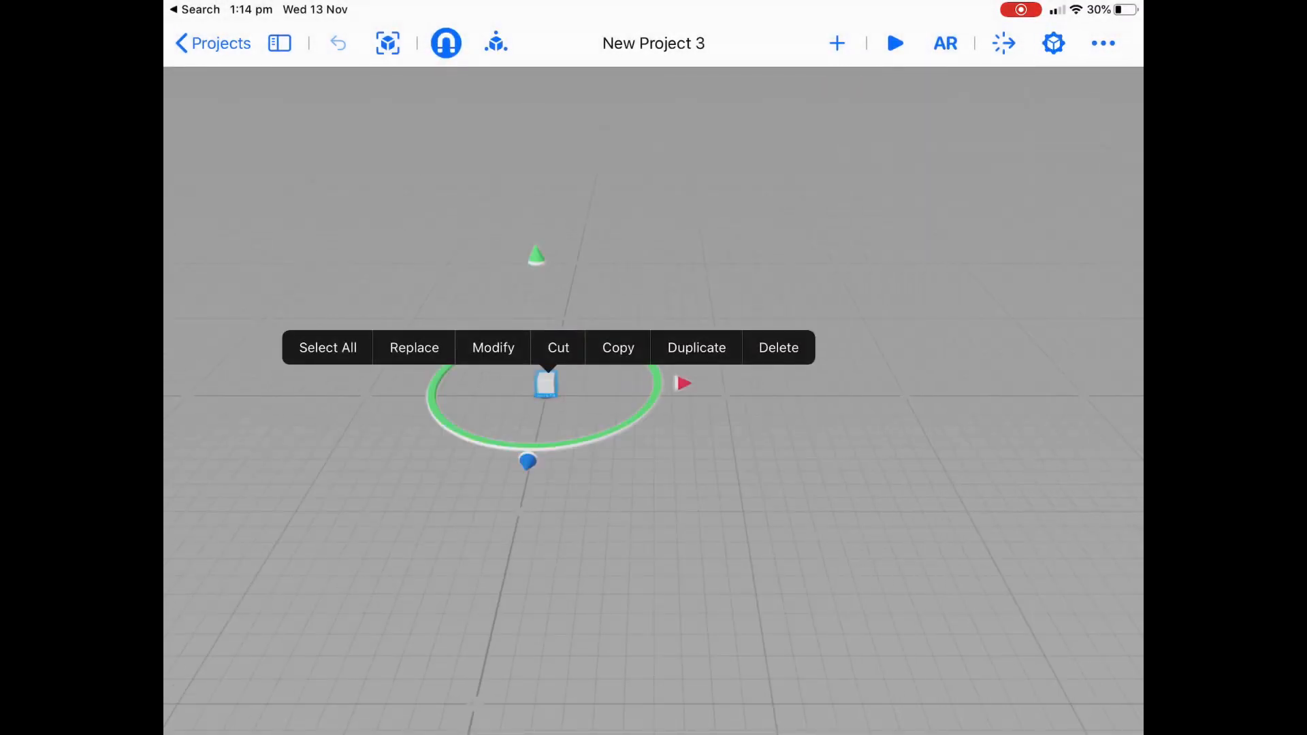
left_click(778, 347)
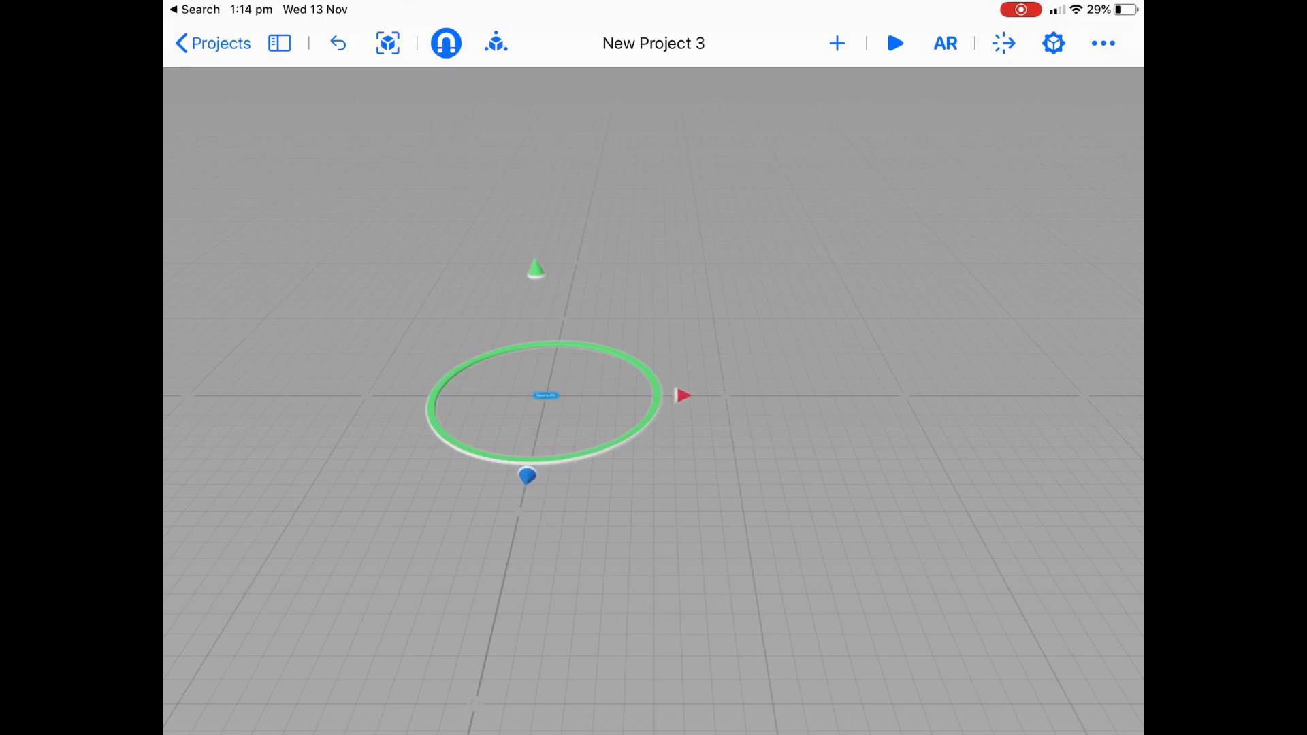
left_click(548, 394)
left_click(781, 358)
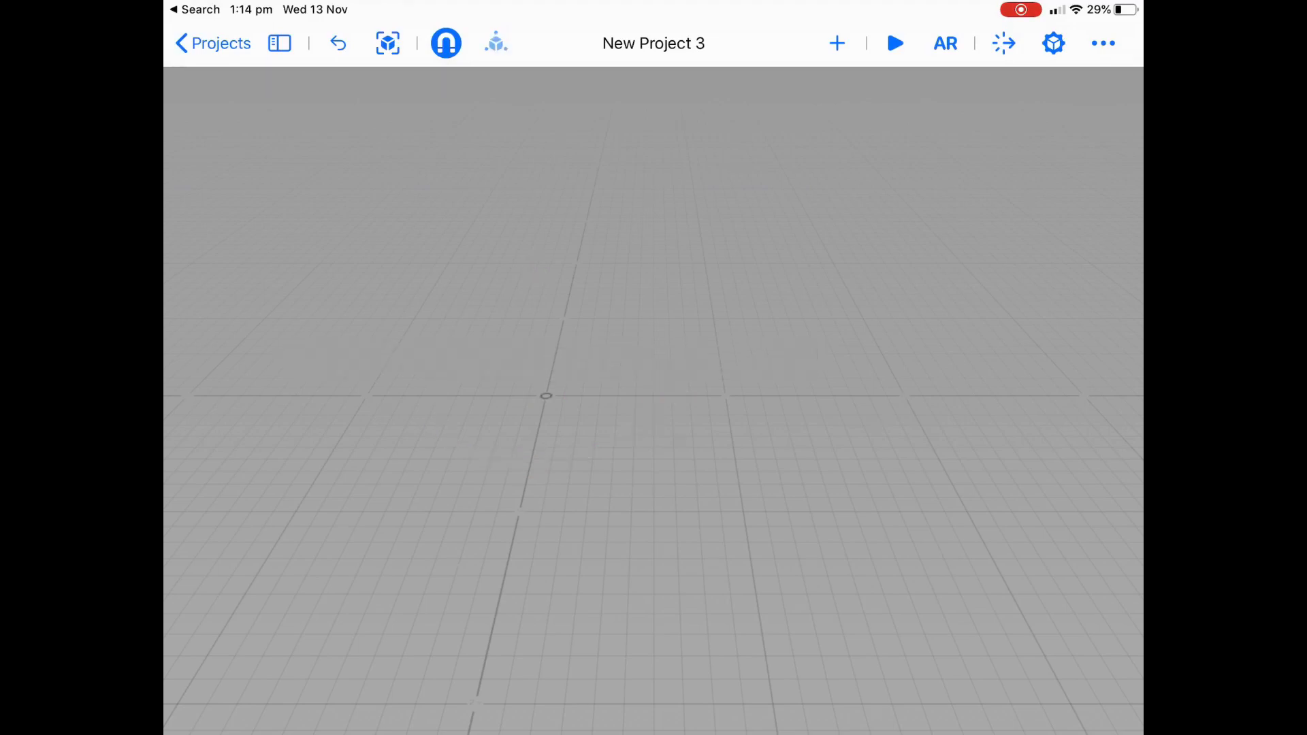
Step: Open Photos in Slide Over and drop the purple-yellow spiral image into the 3D scene
left_click_drag(654, 732, 654, 613)
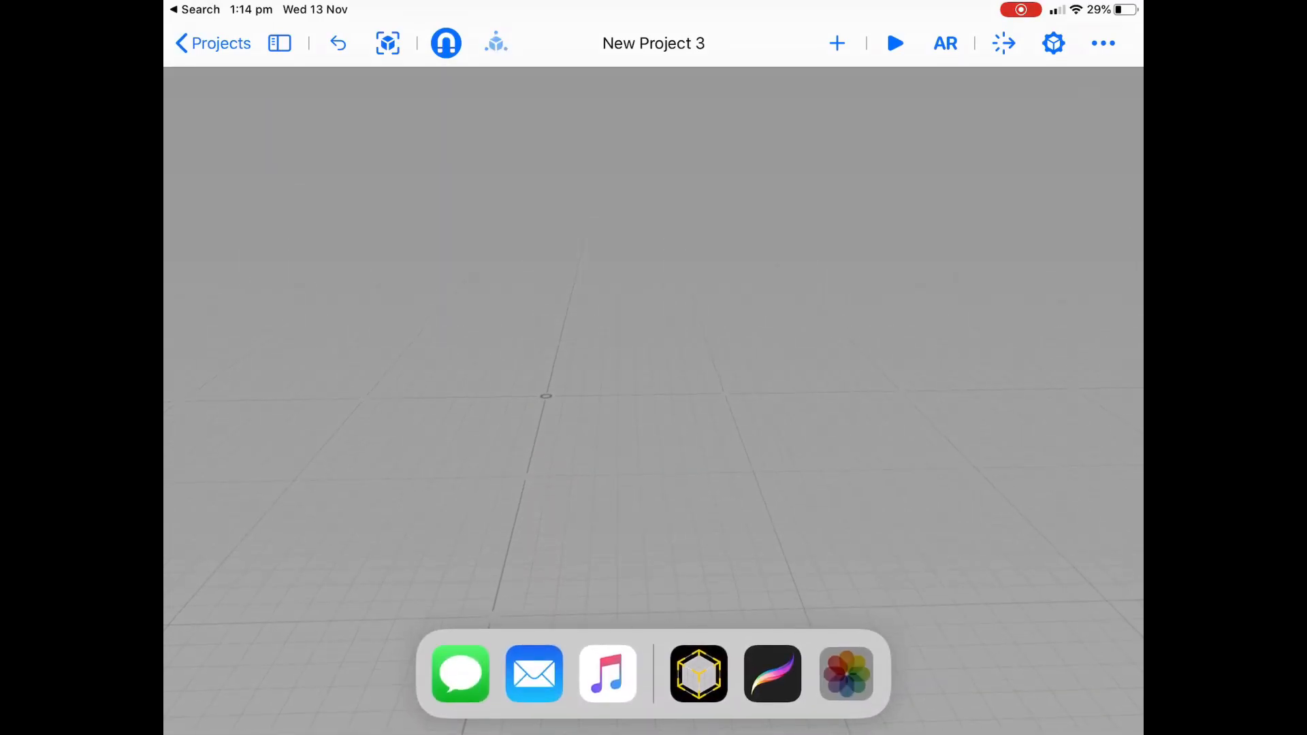
left_click_drag(847, 675, 832, 623)
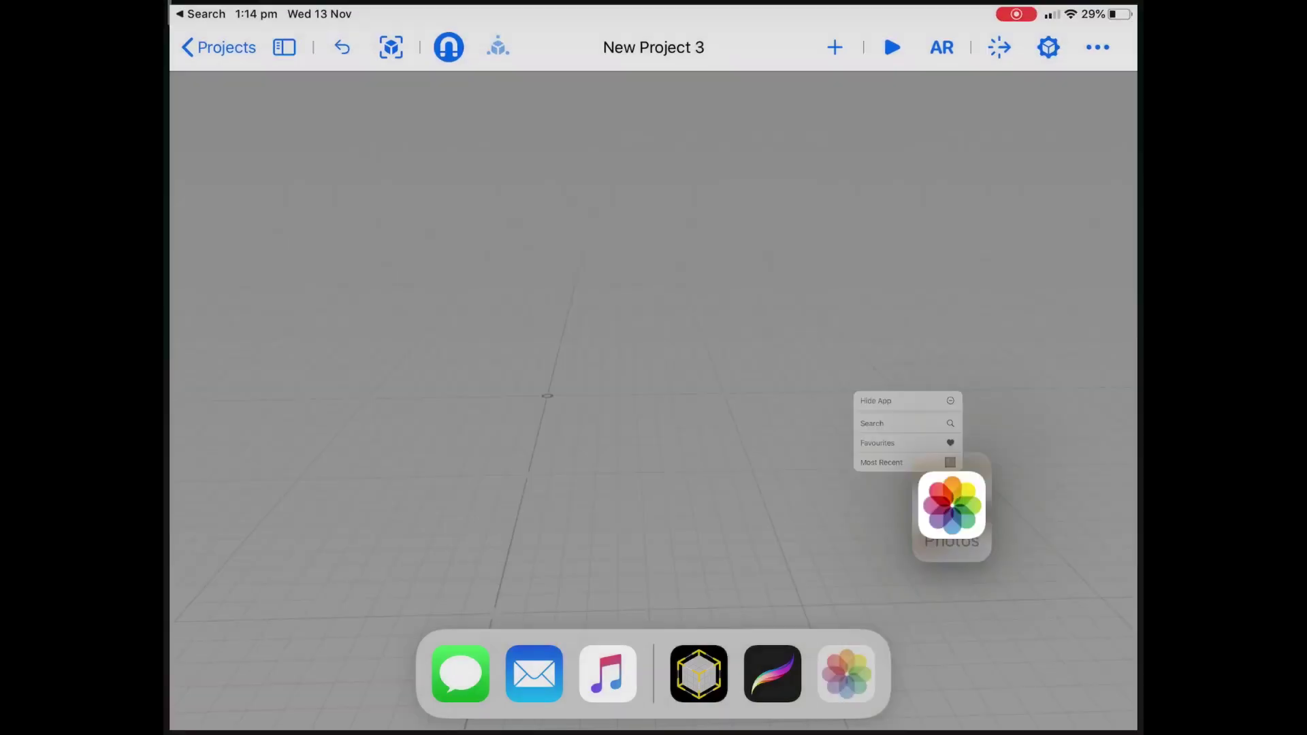
left_click_drag(847, 675, 1032, 338)
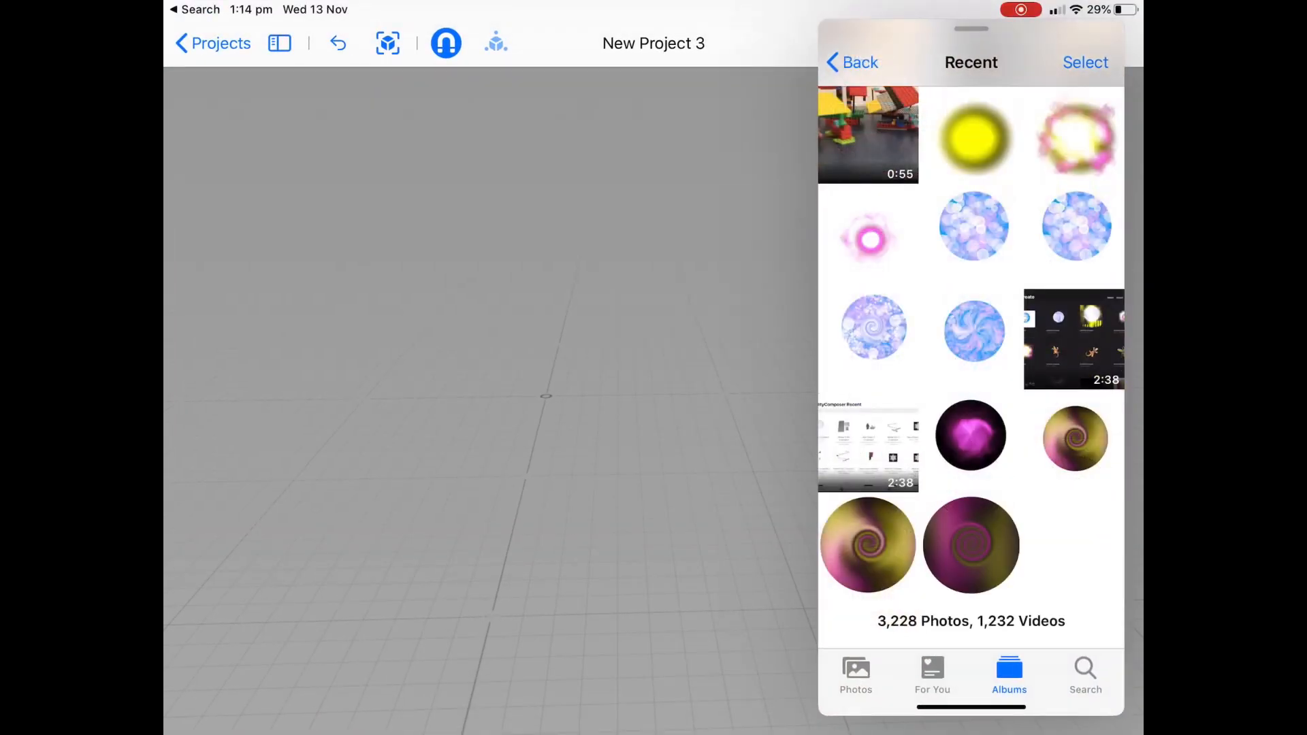
left_click(970, 544)
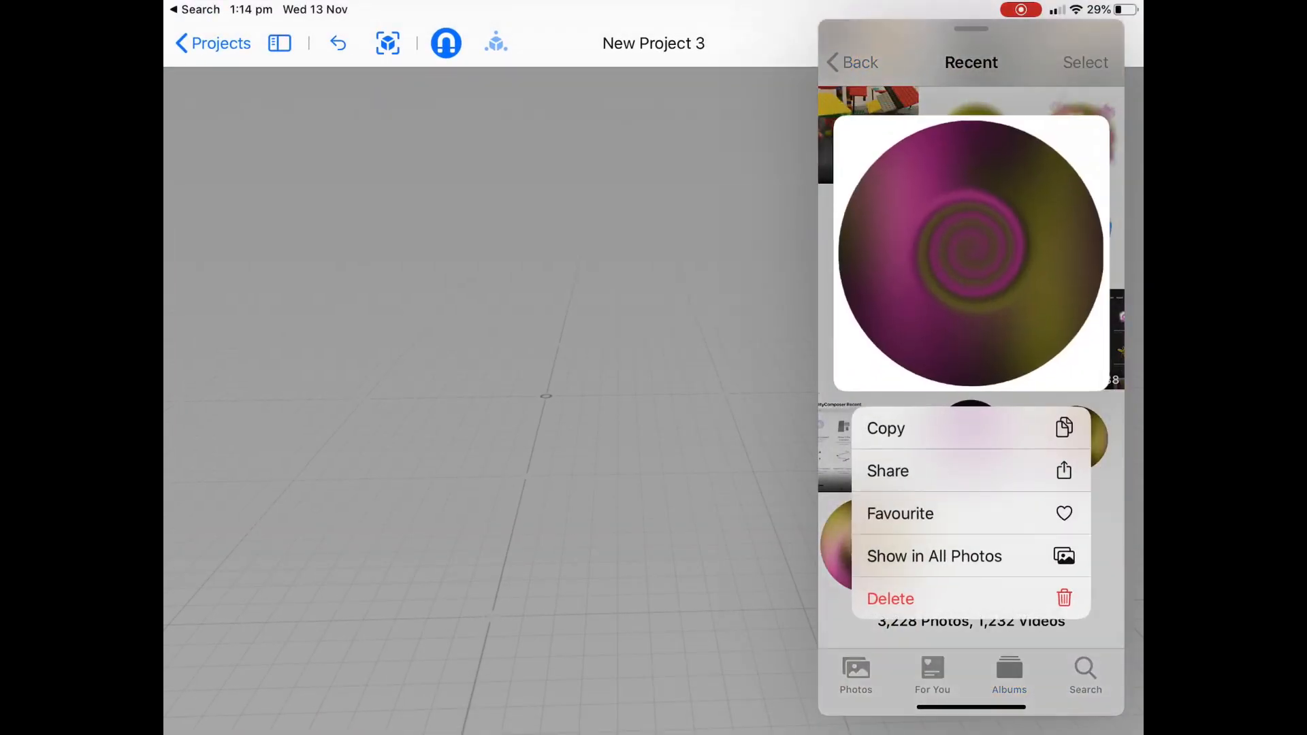
left_click_drag(970, 253, 551, 268)
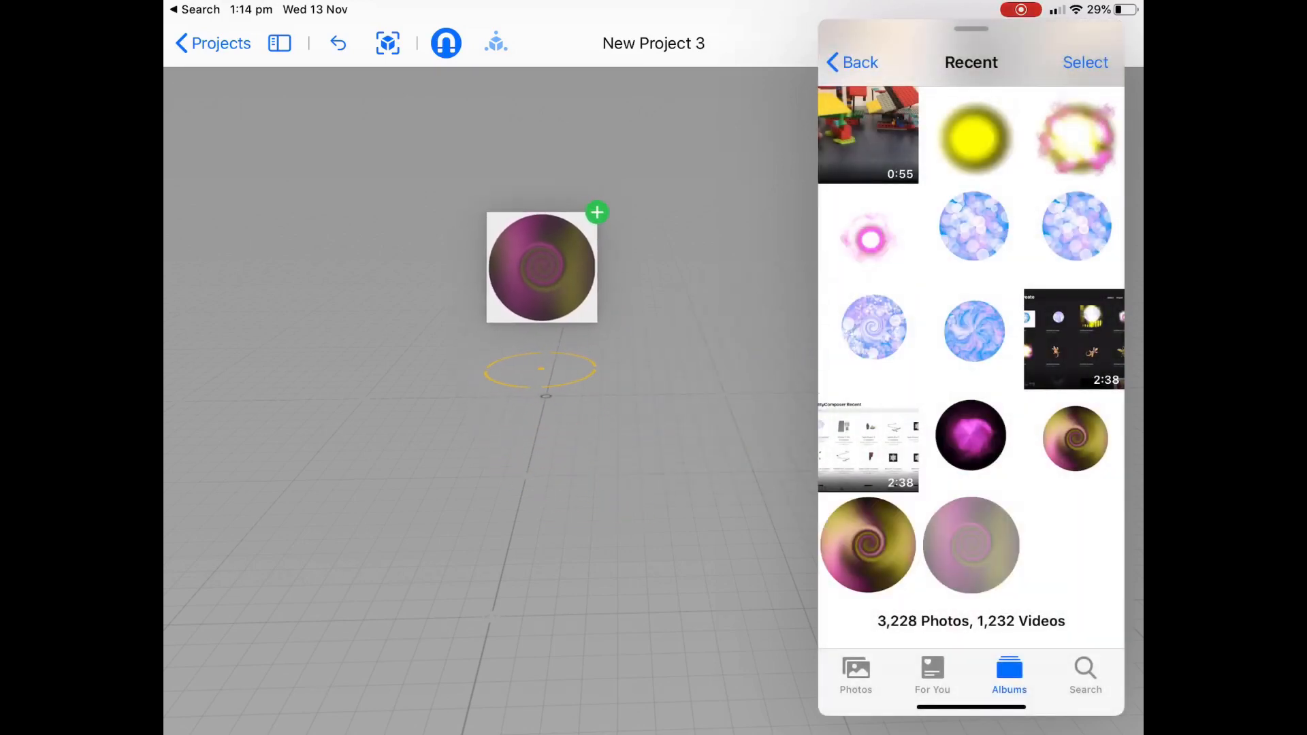
left_click_drag(550, 268, 550, 267)
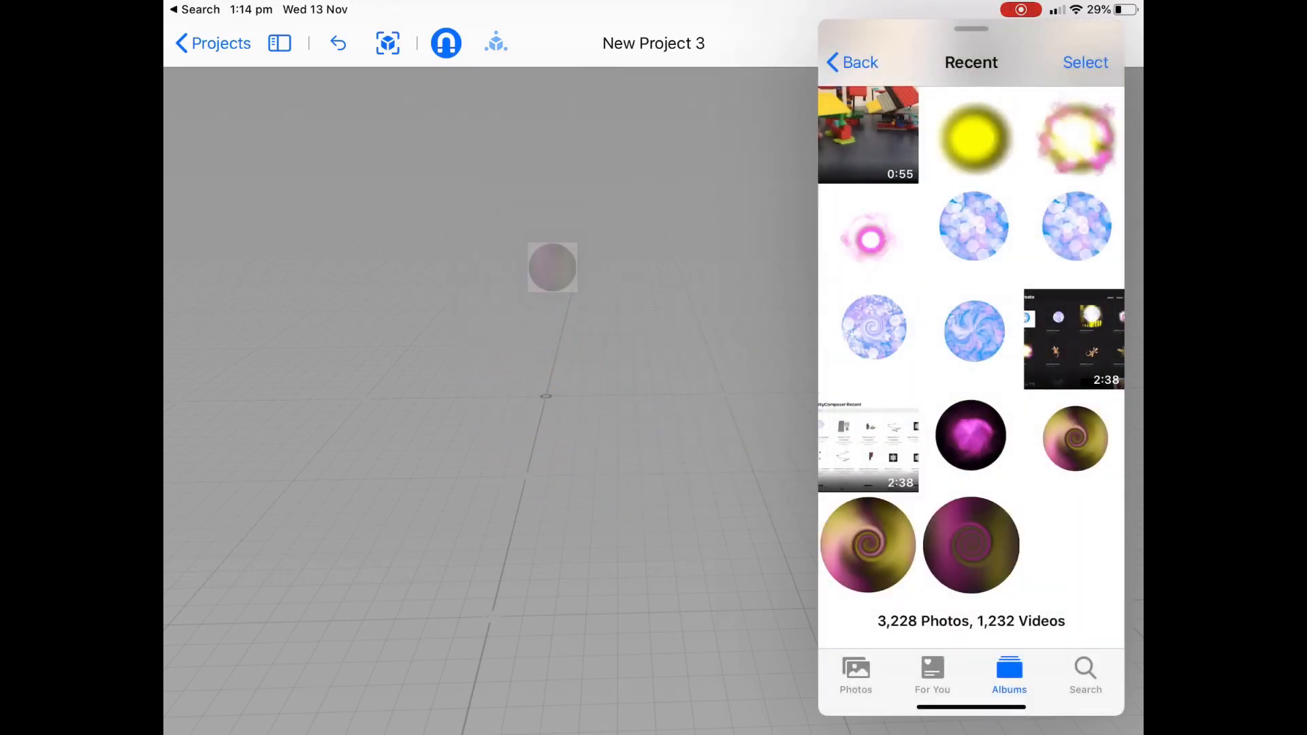
Step: Raise the spiral image about 88 cm and rotate it 90° to stand upright like a portal
left_click_drag(971, 369, 1225, 369)
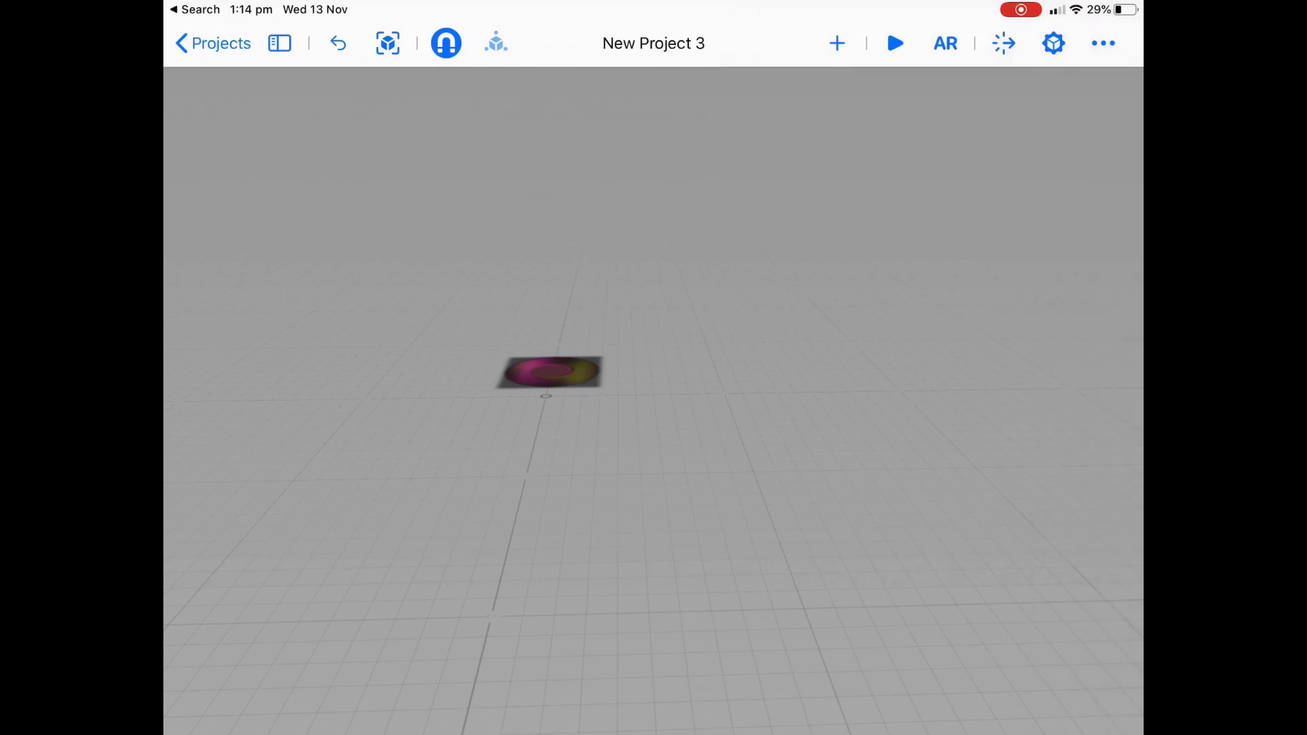
left_click(552, 372)
left_click_drag(547, 236, 539, 68)
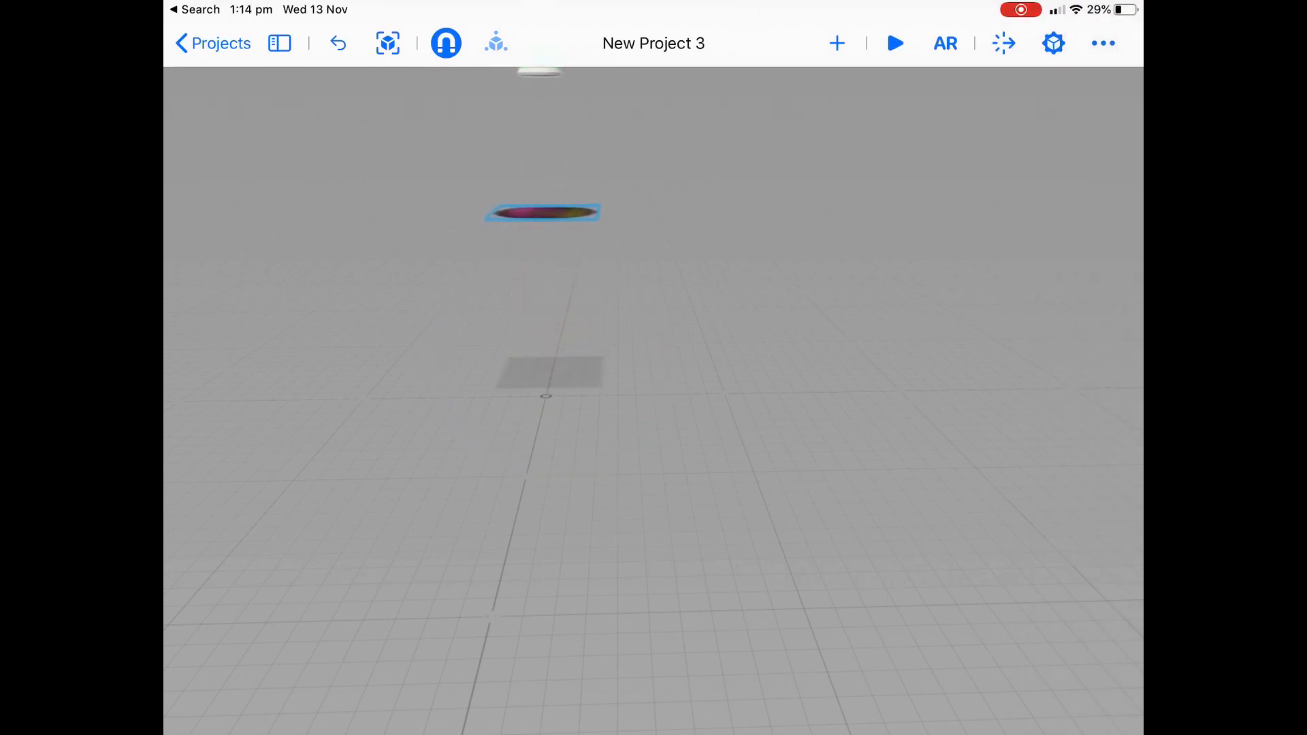
left_click(545, 212)
left_click_drag(714, 459, 459, 459)
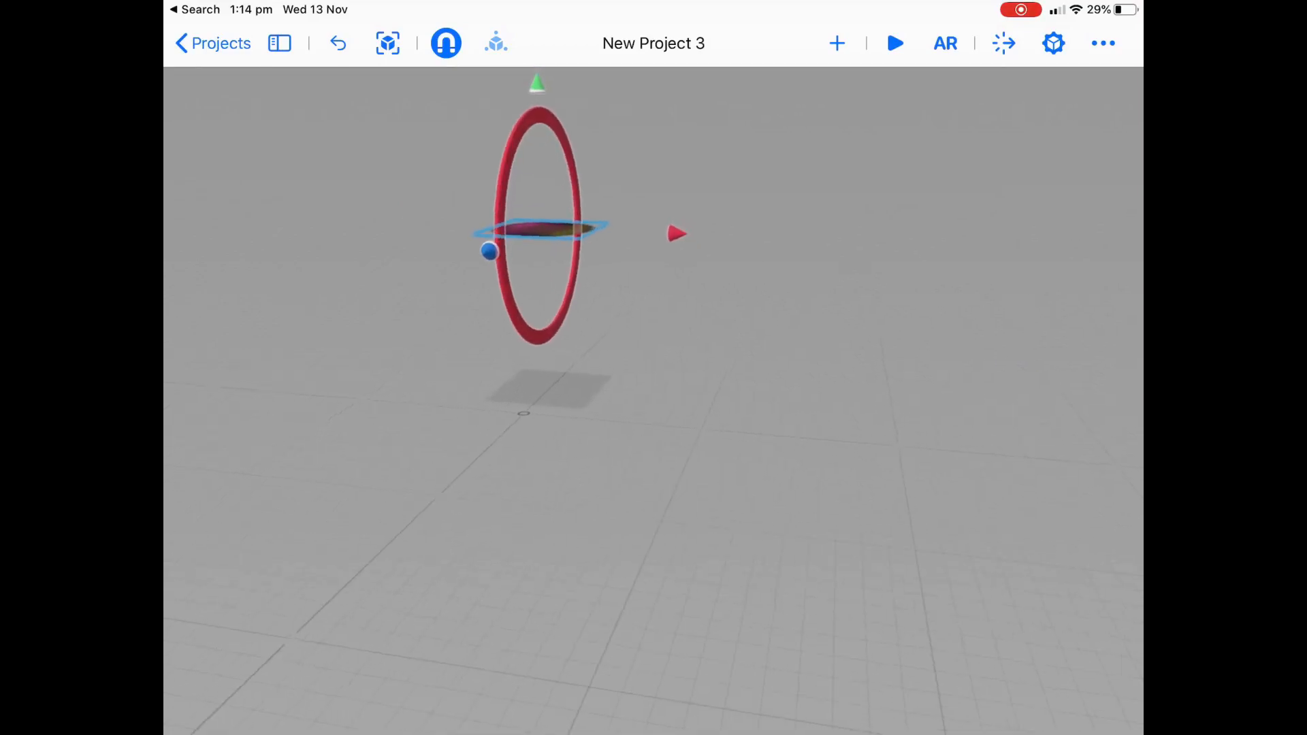
left_click_drag(488, 251, 551, 317)
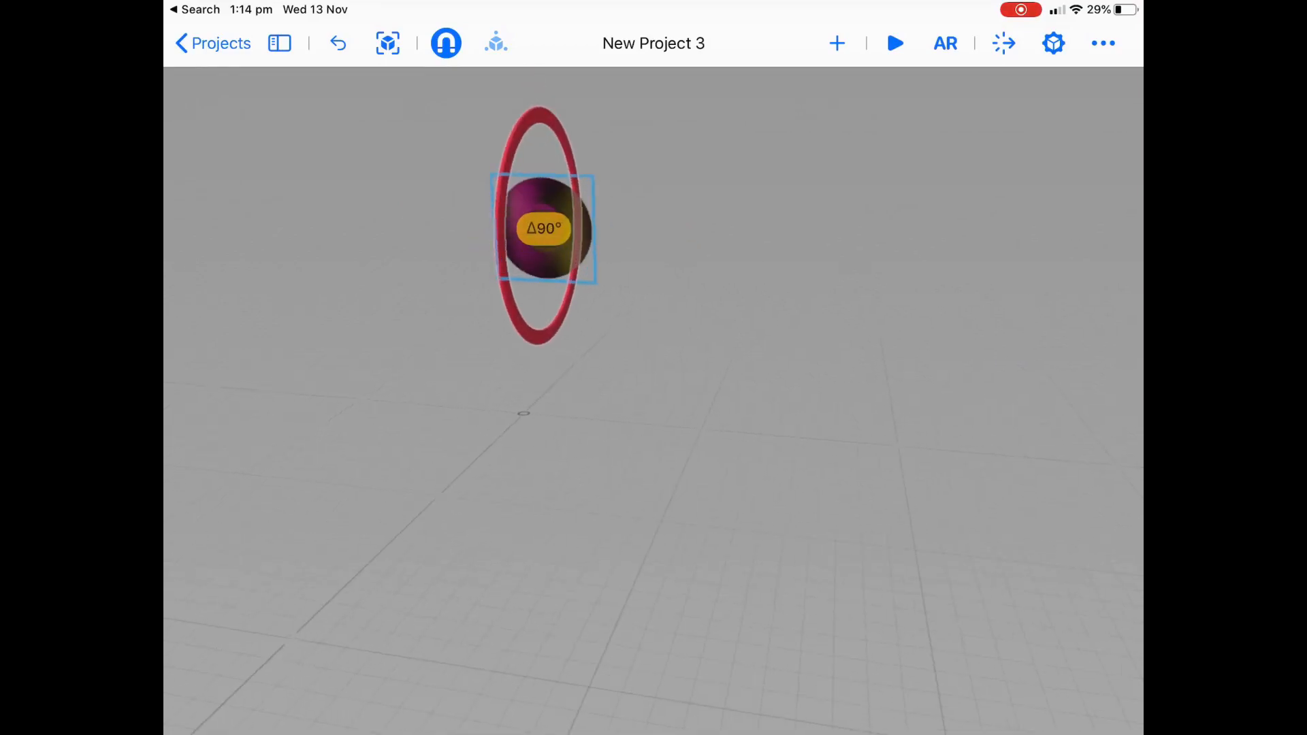
left_click(818, 511)
mouse_move(544, 227)
left_mouse_down()
mouse_move(575, 249)
mouse_move(595, 234)
mouse_move(671, 283)
left_mouse_up()
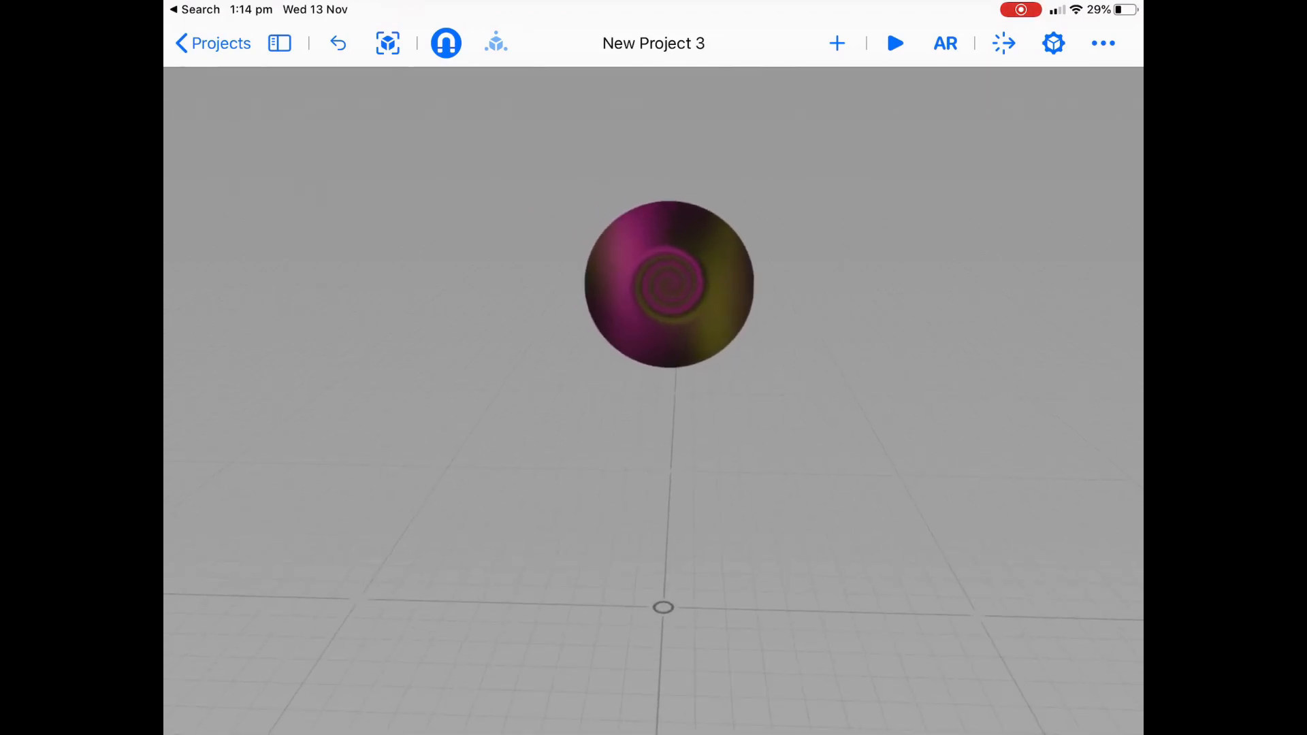
Step: Add a custom behaviour triggered on Scene Start with a Spin action
left_click(1004, 43)
left_click(388, 453)
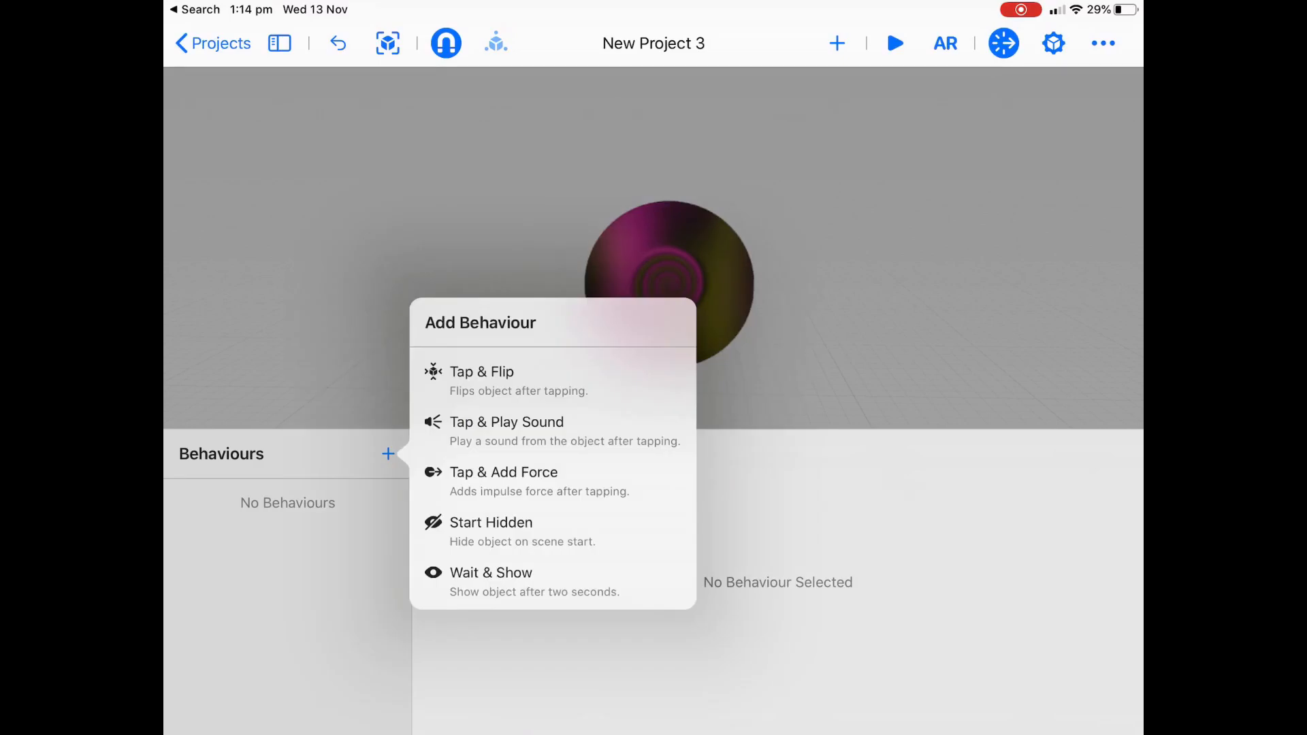
scroll(553, 481, "down", 3)
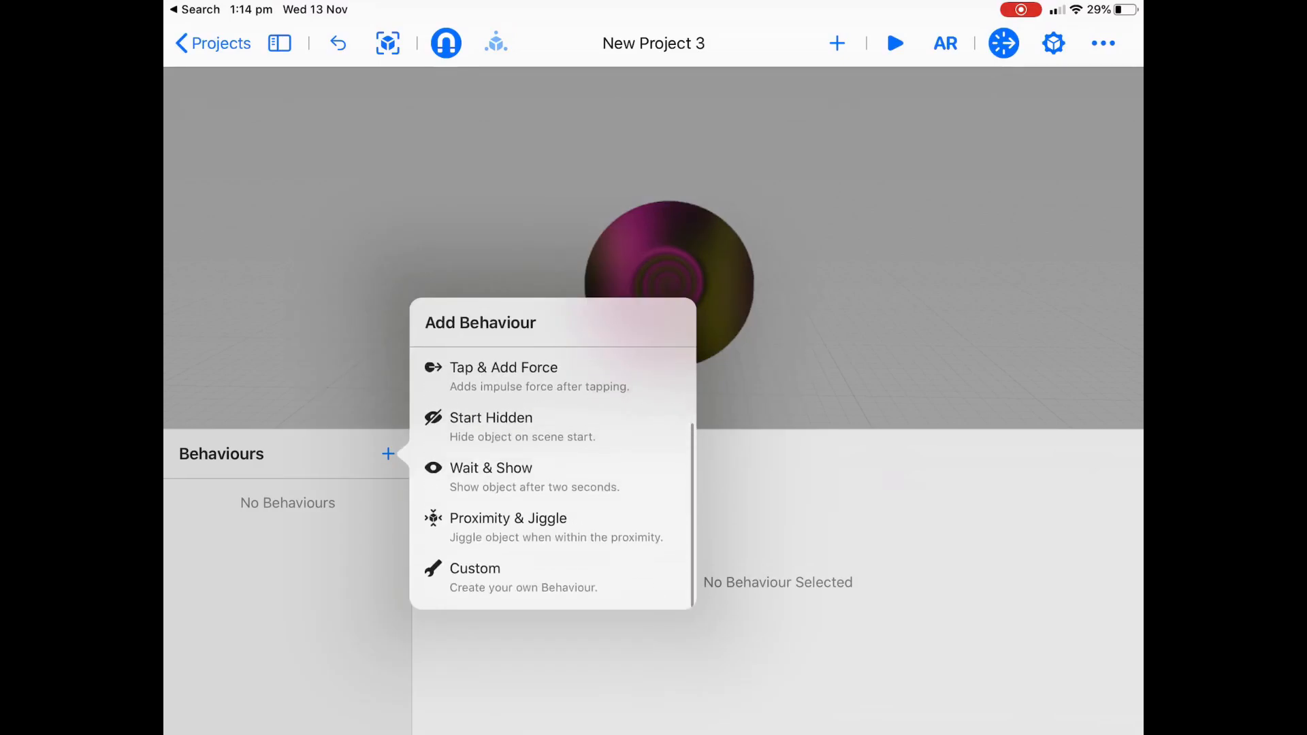
left_click(491, 566)
left_click(566, 606)
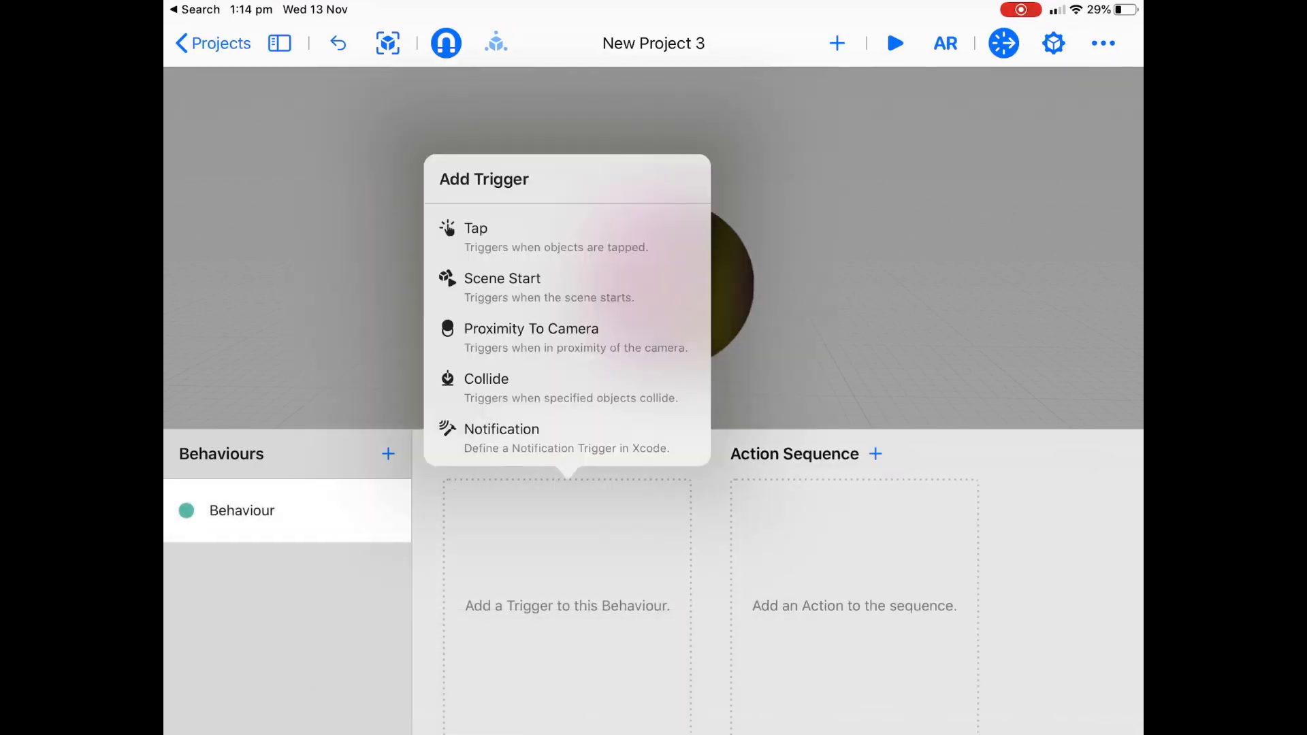
left_click(503, 286)
left_click(854, 605)
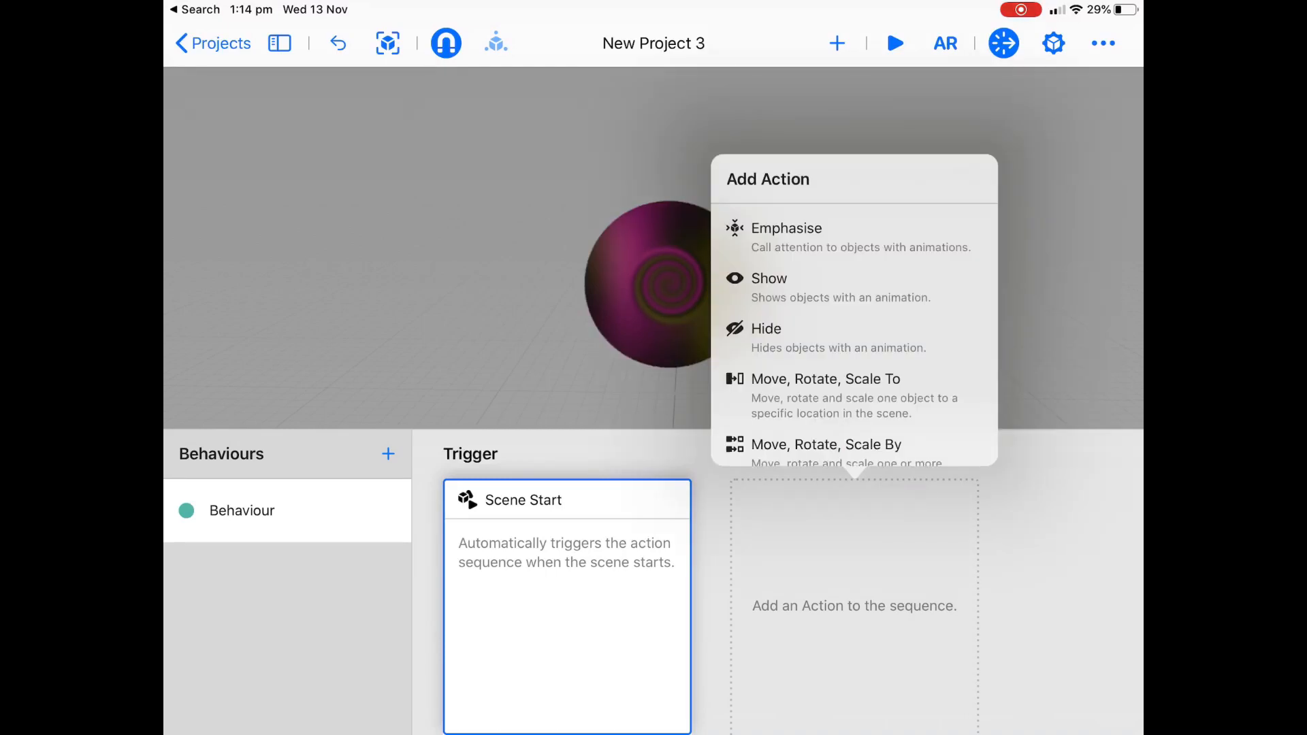
scroll(853, 335, "down", 3)
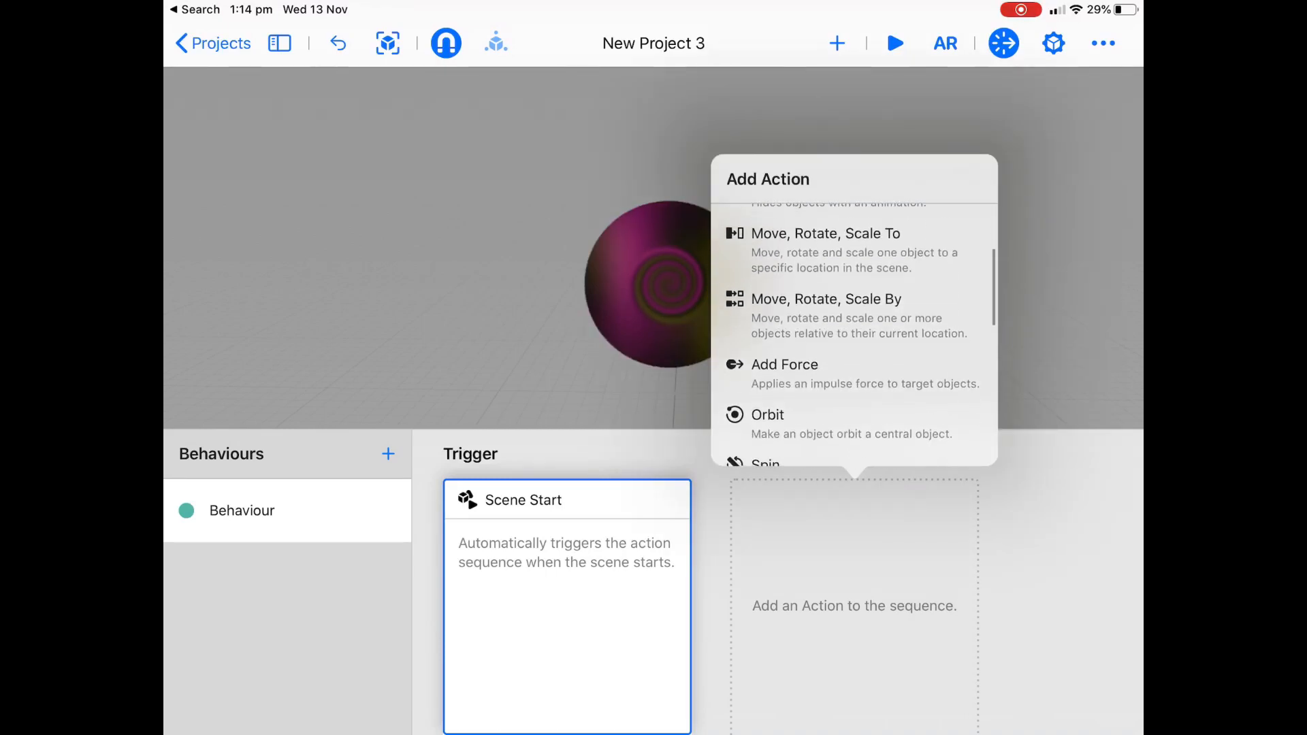
scroll(855, 335, "down", 1)
left_click(765, 413)
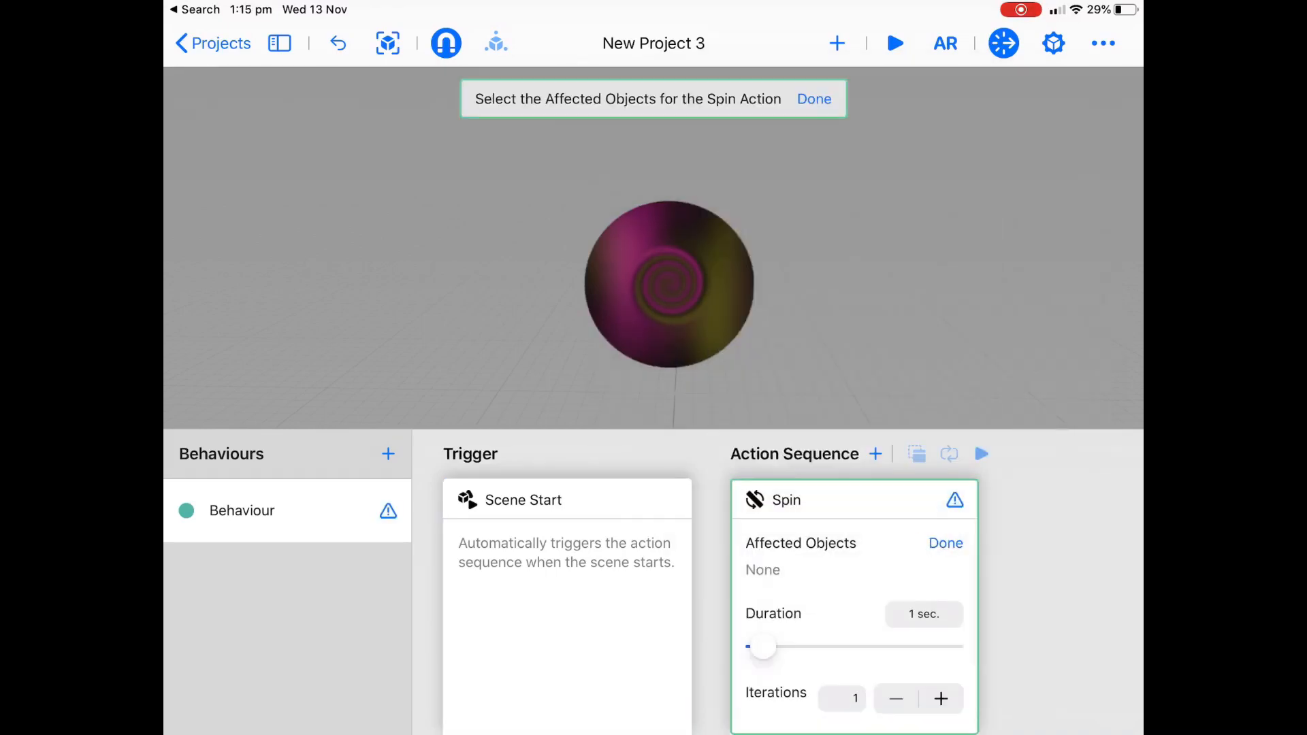
Step: Lengthen the spin to about 27 s, repeat it twice, and apply it to the swirl disc
left_click_drag(763, 647, 823, 646)
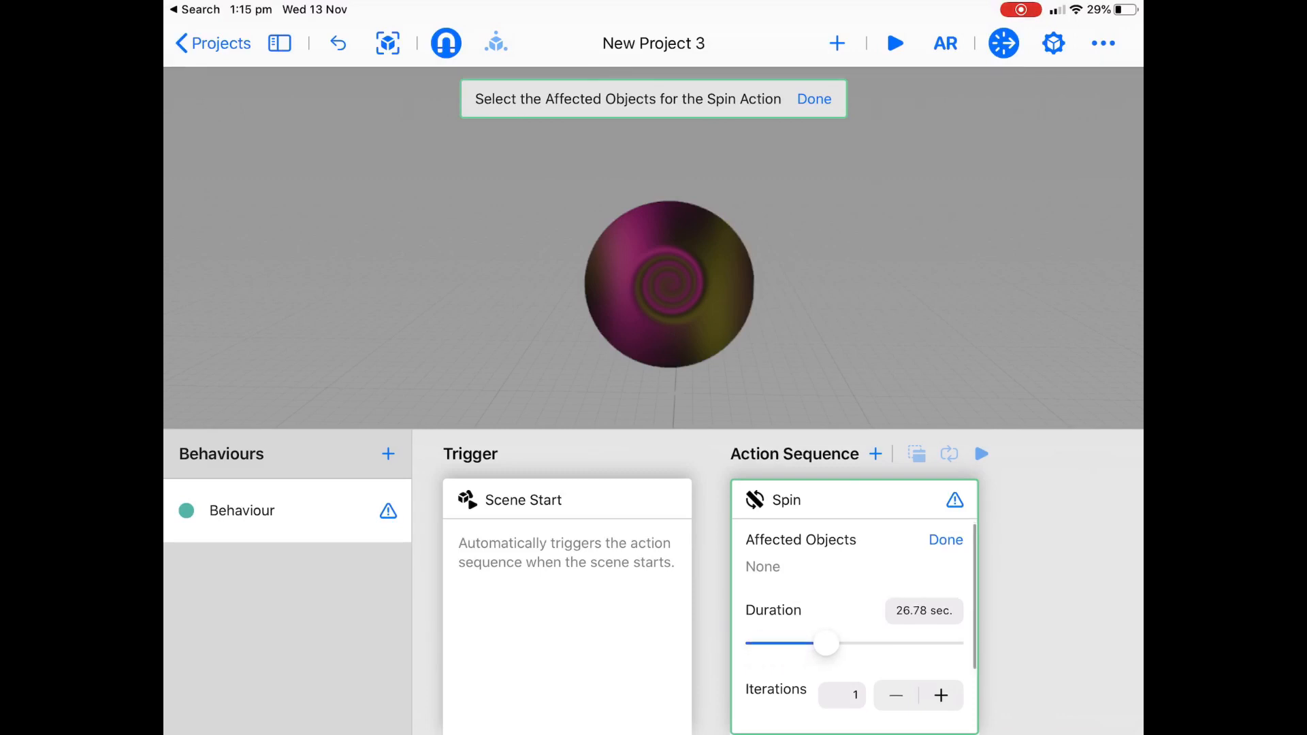
scroll(861, 620, "down", 2)
left_click(941, 631)
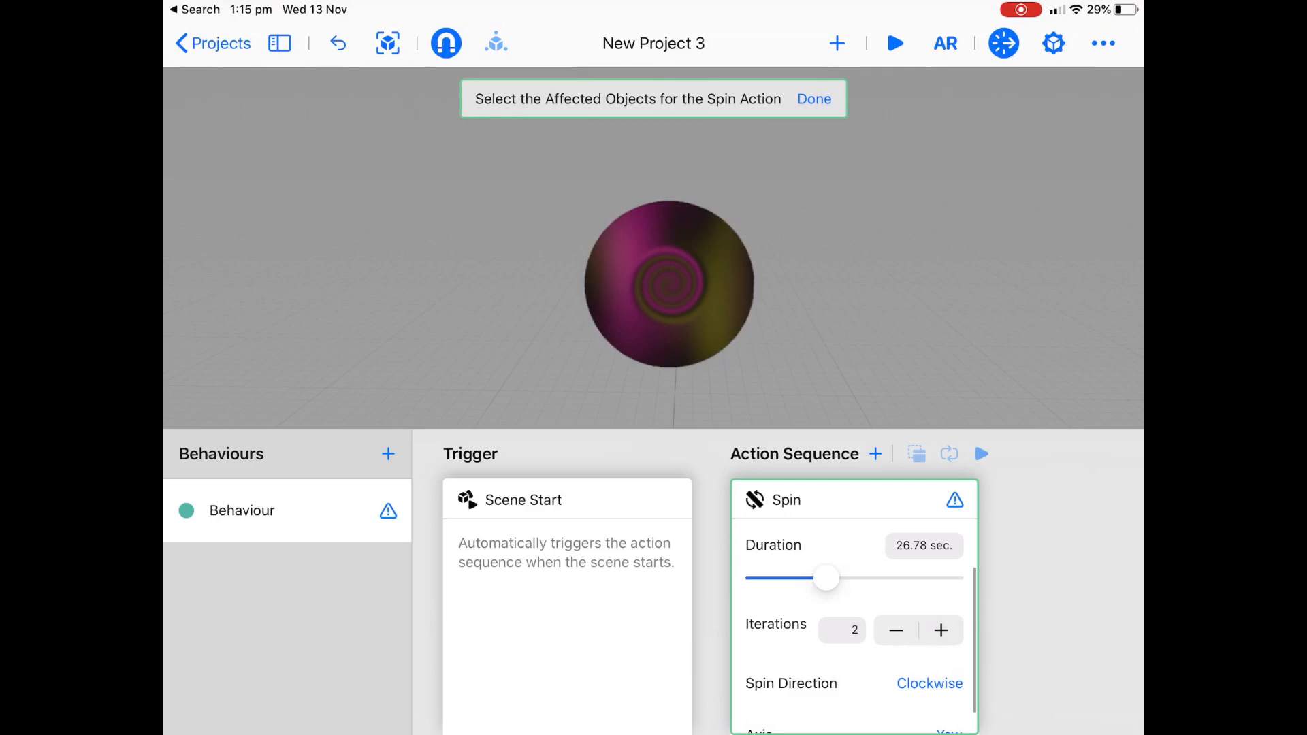
scroll(861, 613, "down", 2)
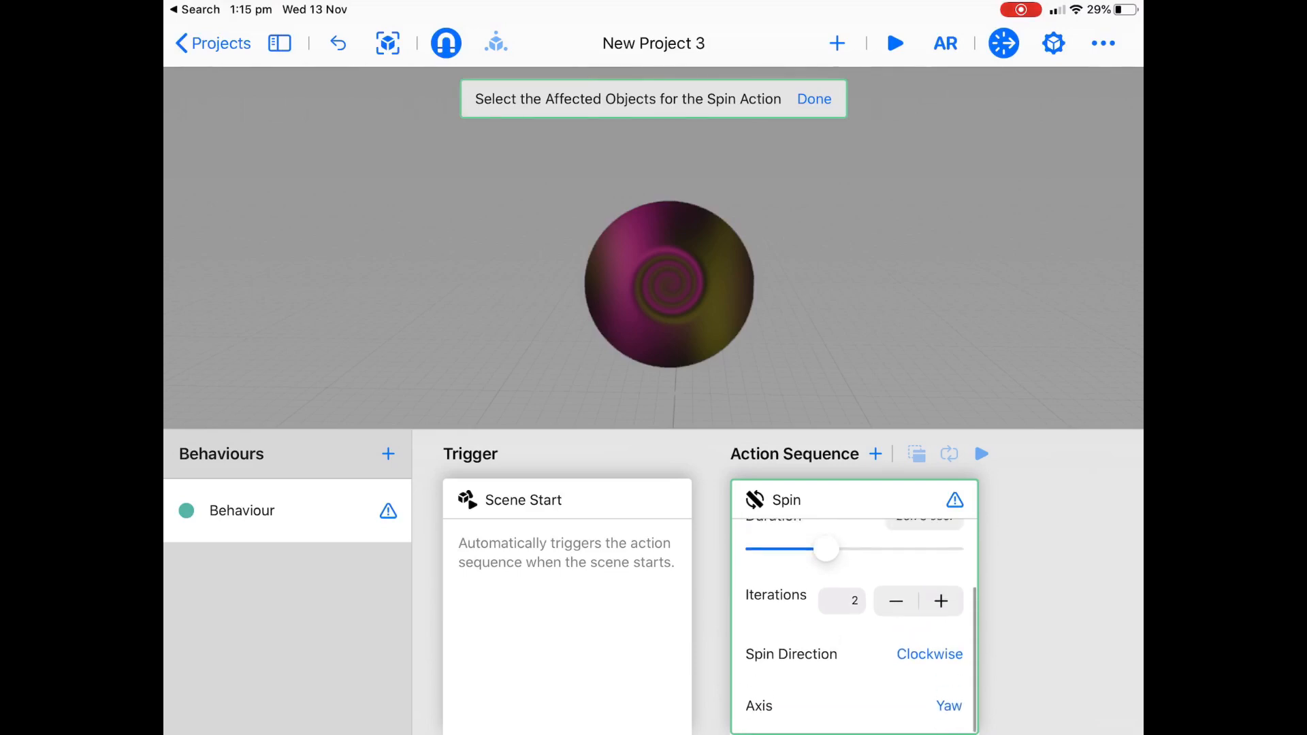
left_click(669, 284)
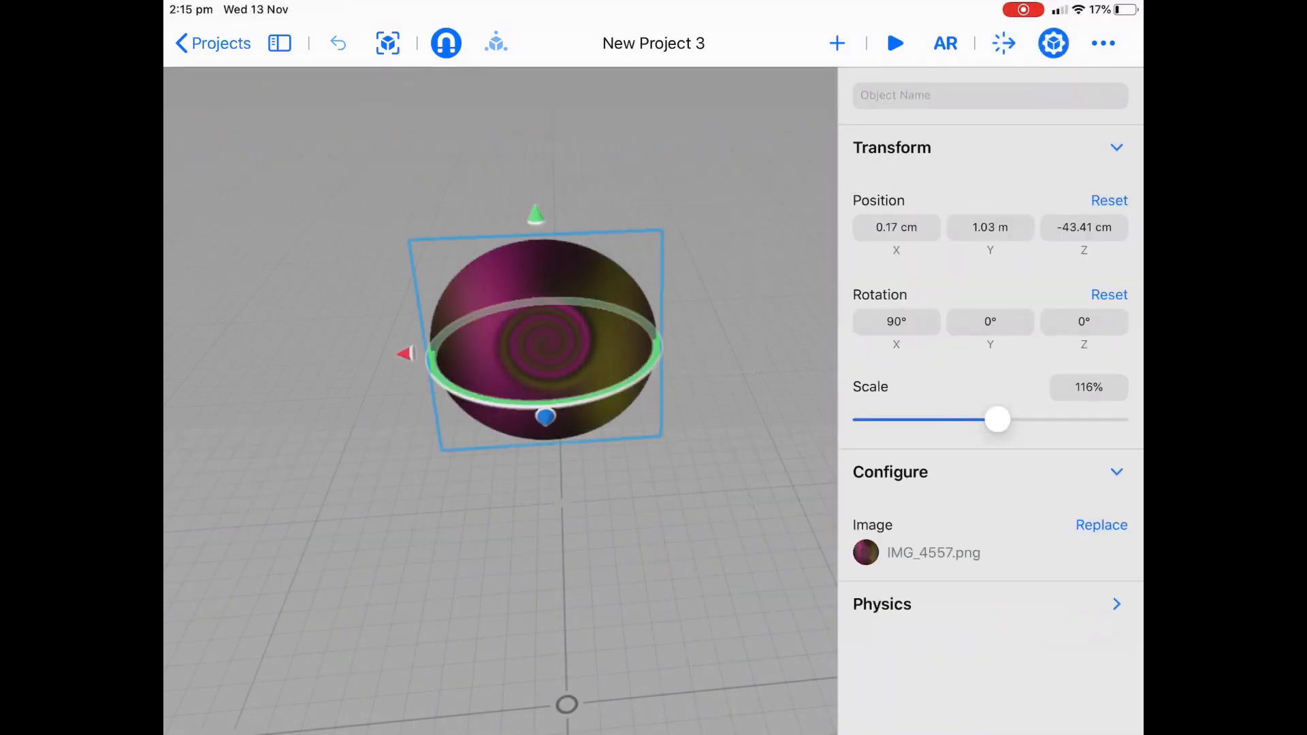
Step: Switch to Scene 1 and orbit to read the Eureka Stockade Museum label
left_click(1053, 43)
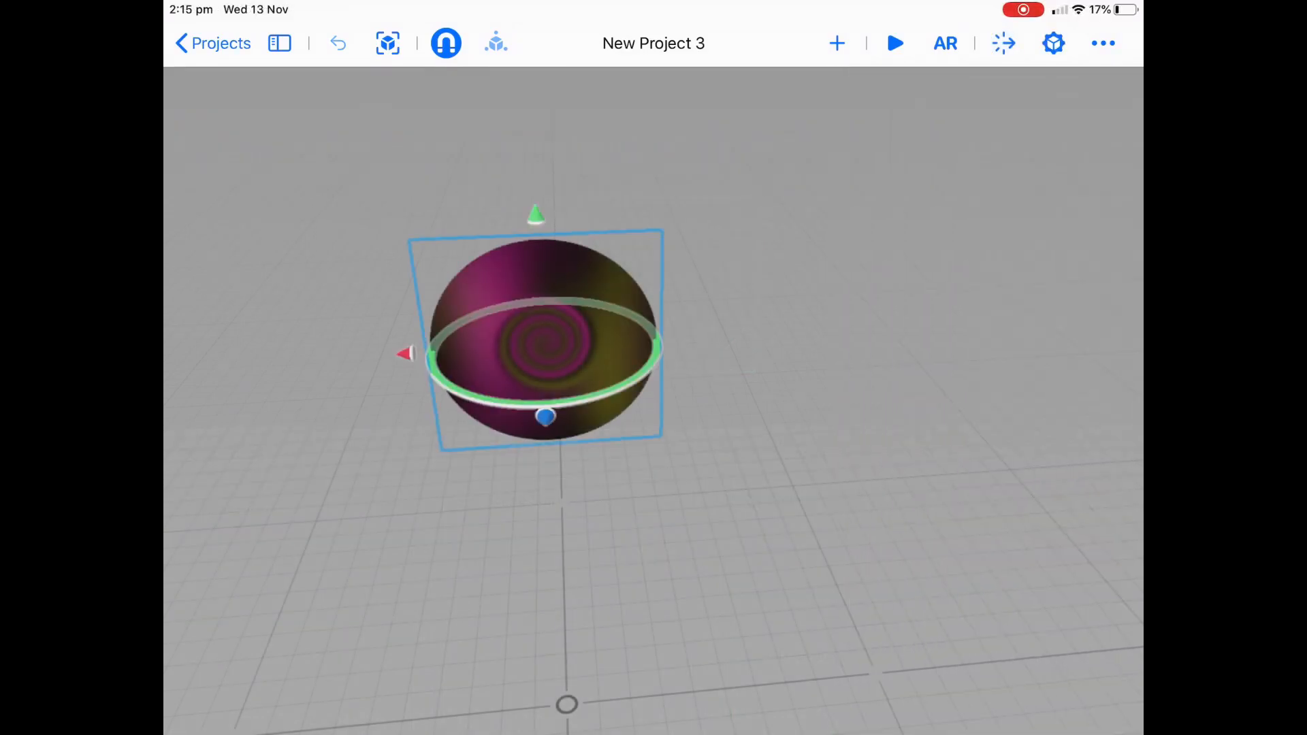
left_click(280, 43)
left_click(235, 264)
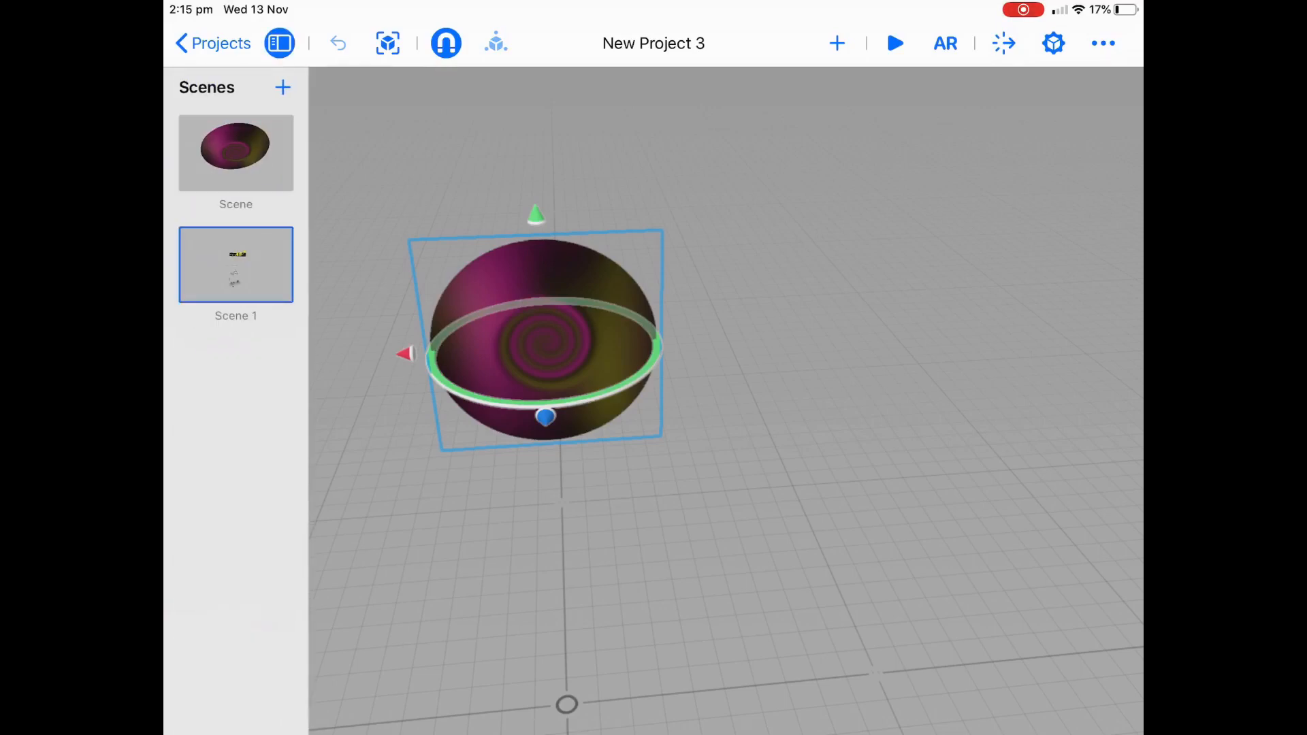
scroll(664, 409, "up", 2)
scroll(664, 410, "up", 2)
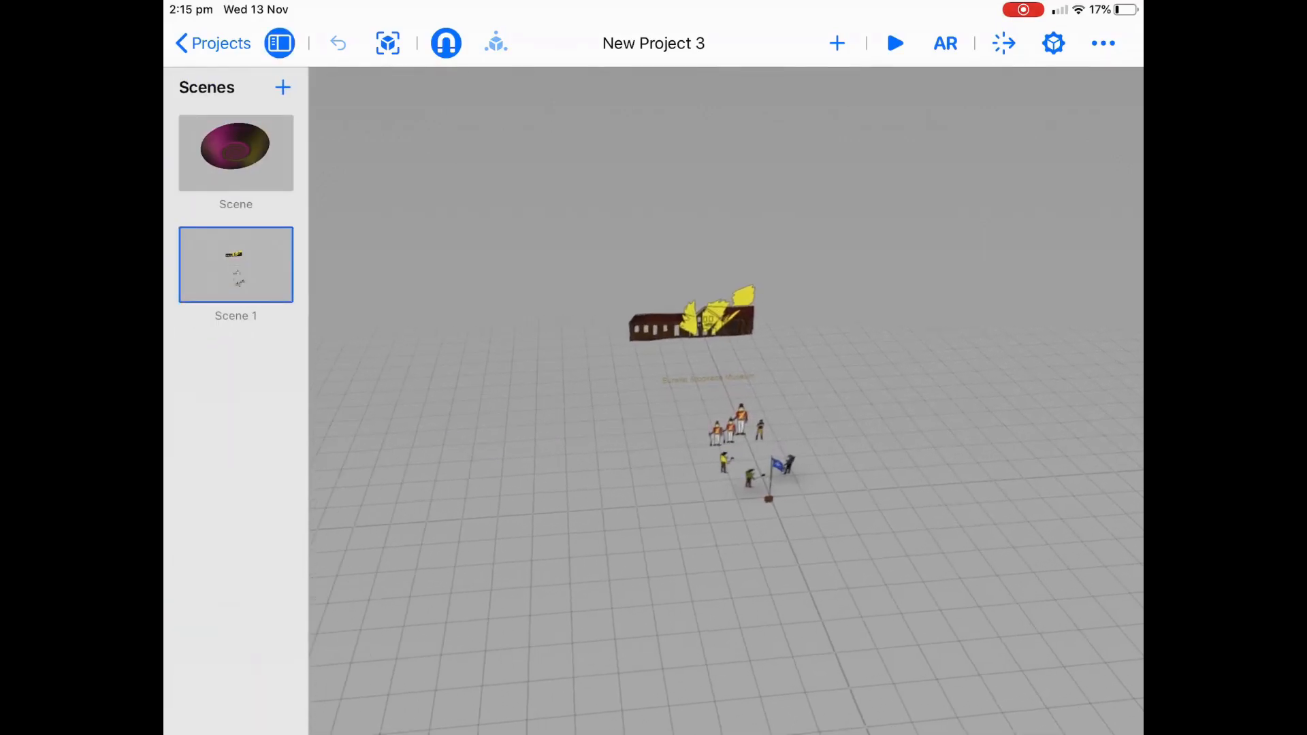
scroll(664, 408, "up", 2)
scroll(663, 408, "up", 2)
scroll(655, 409, "up", 1)
scroll(655, 409, "up", 2)
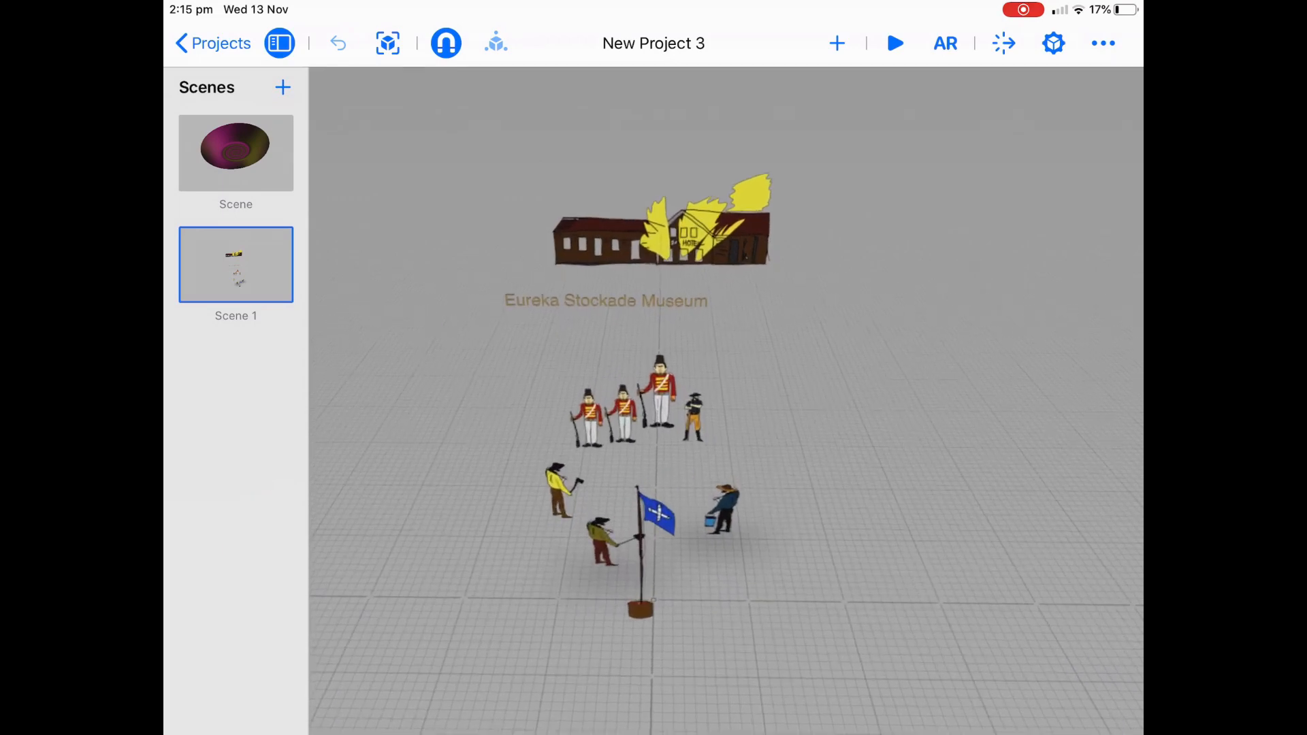
scroll(653, 409, "up", 2)
scroll(654, 410, "up", 2)
scroll(715, 409, "down", 2)
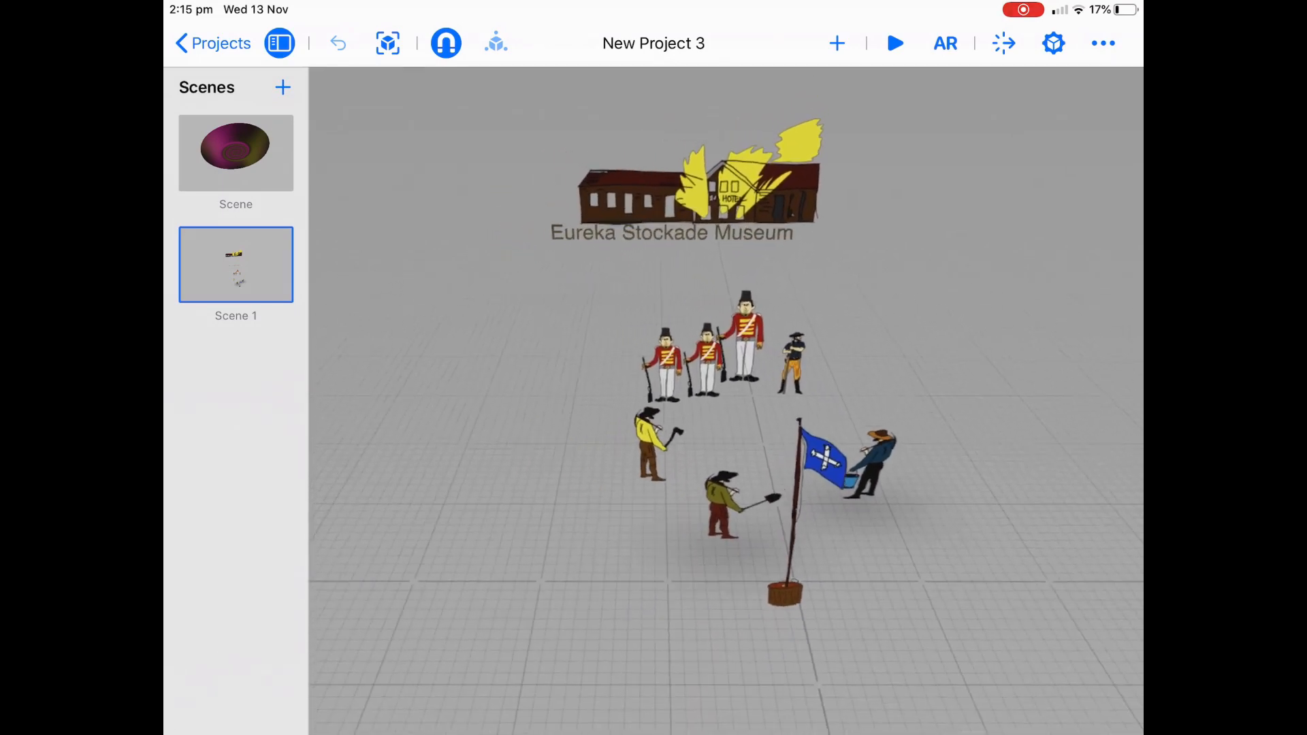
mouse_move(654, 409)
left_mouse_down()
mouse_move(817, 409)
mouse_move(633, 408)
mouse_move(735, 409)
mouse_move(742, 386)
left_mouse_up()
Step: Return to the swirl portal scene from the scenes list
left_click(235, 153)
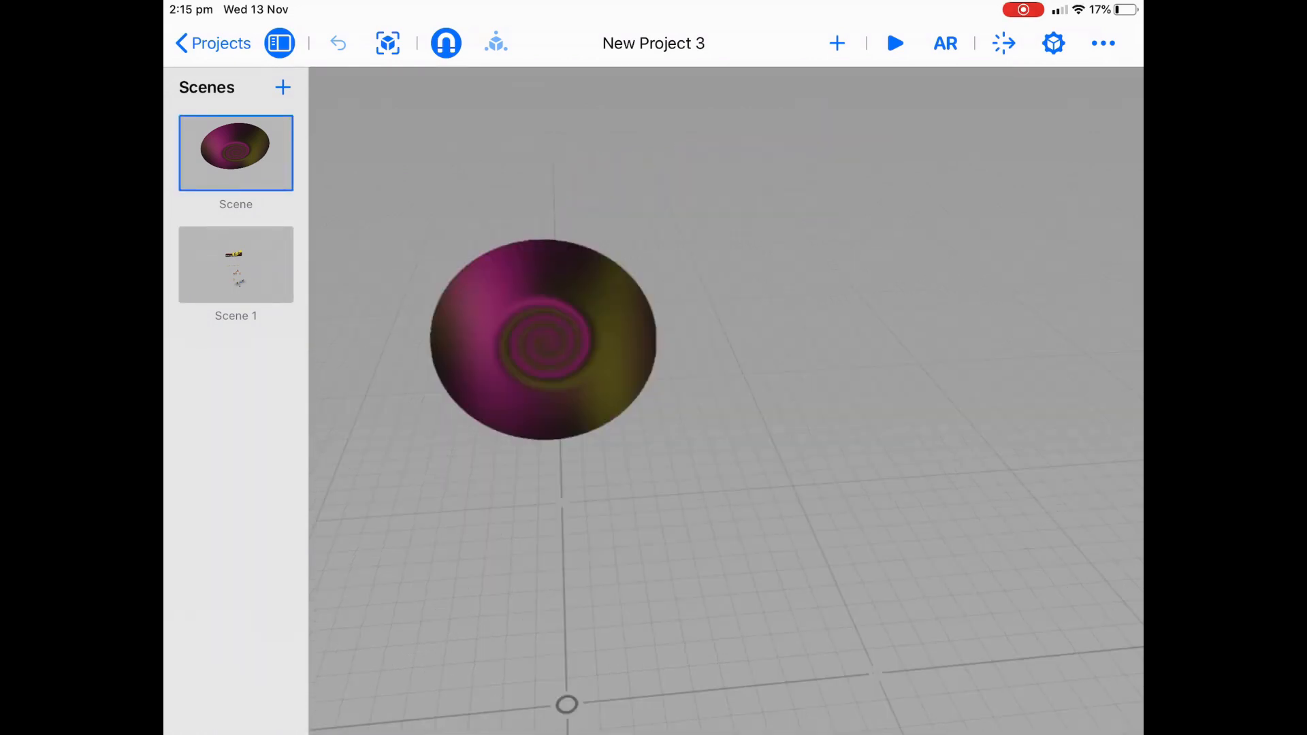
Step: In Behaviour 1, confirm Change Scene targets Scene 1 and raise Proximity To Camera distance to about 43 cm
left_click(1004, 43)
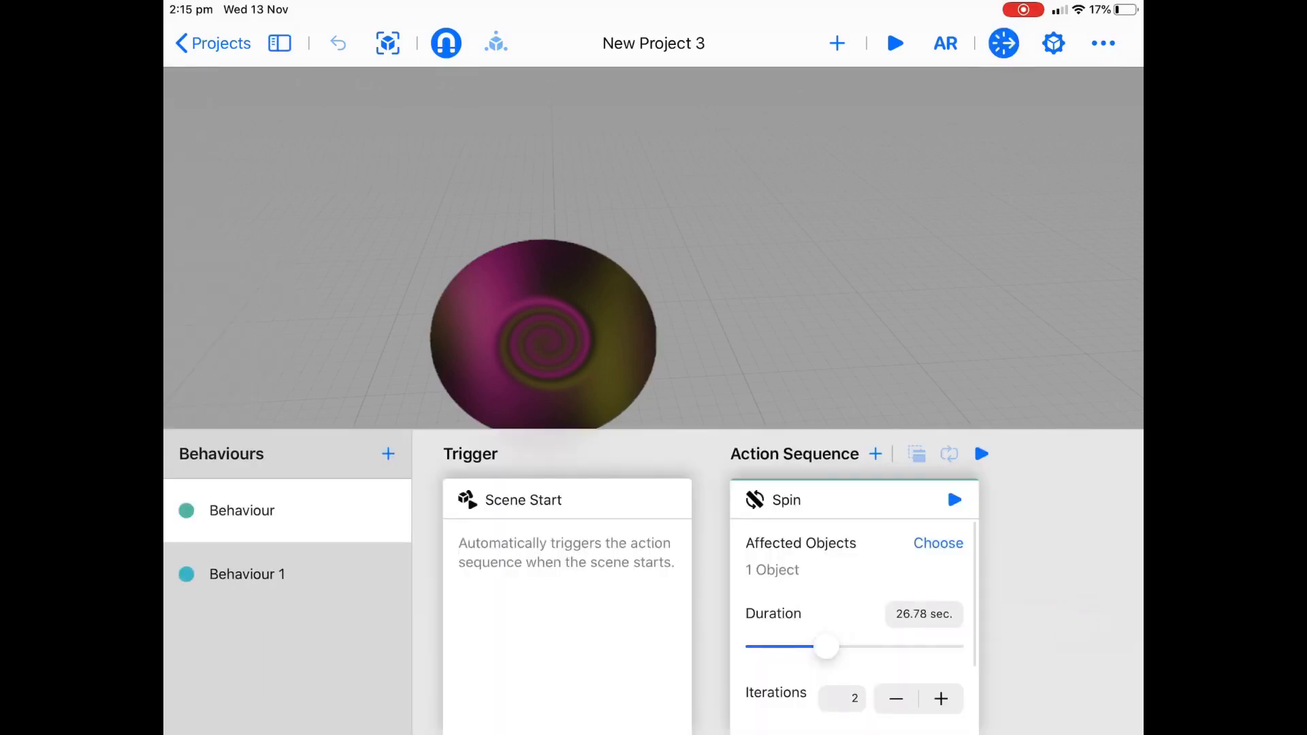
scroll(854, 612, "down", 2)
scroll(854, 613, "up", 3)
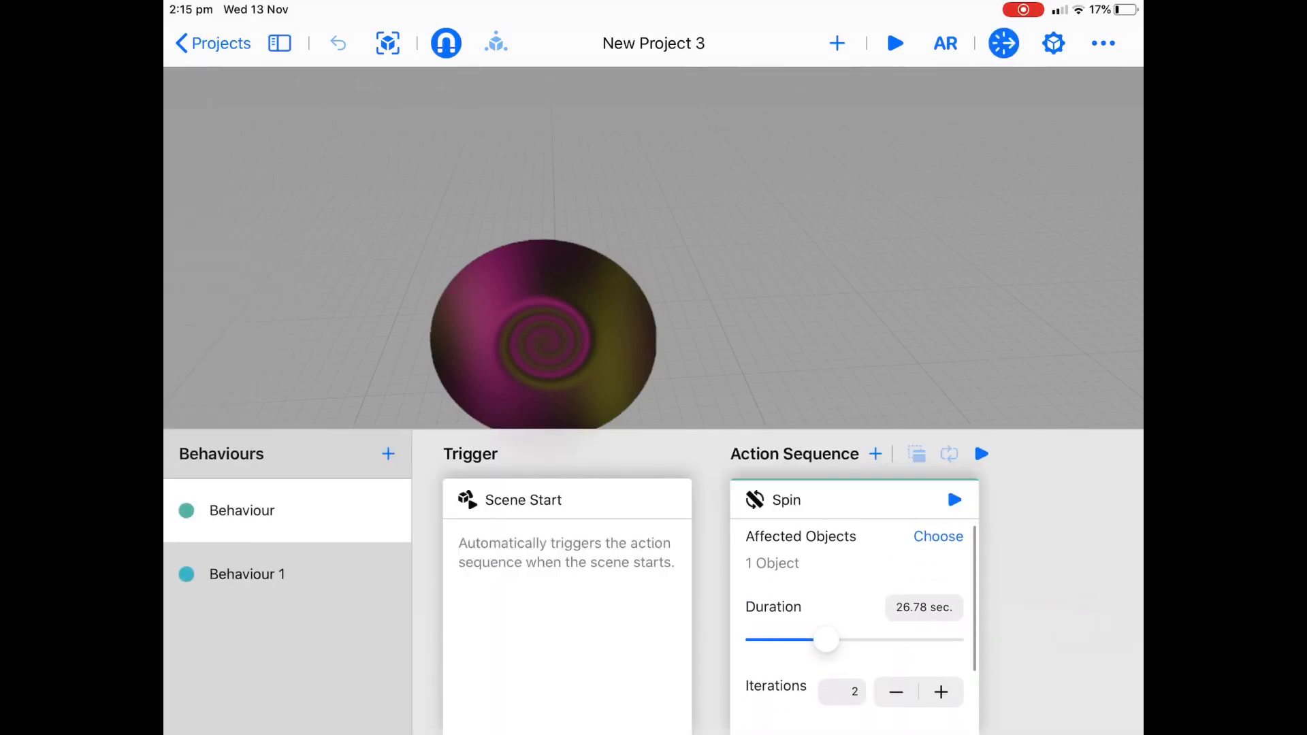
left_click(248, 573)
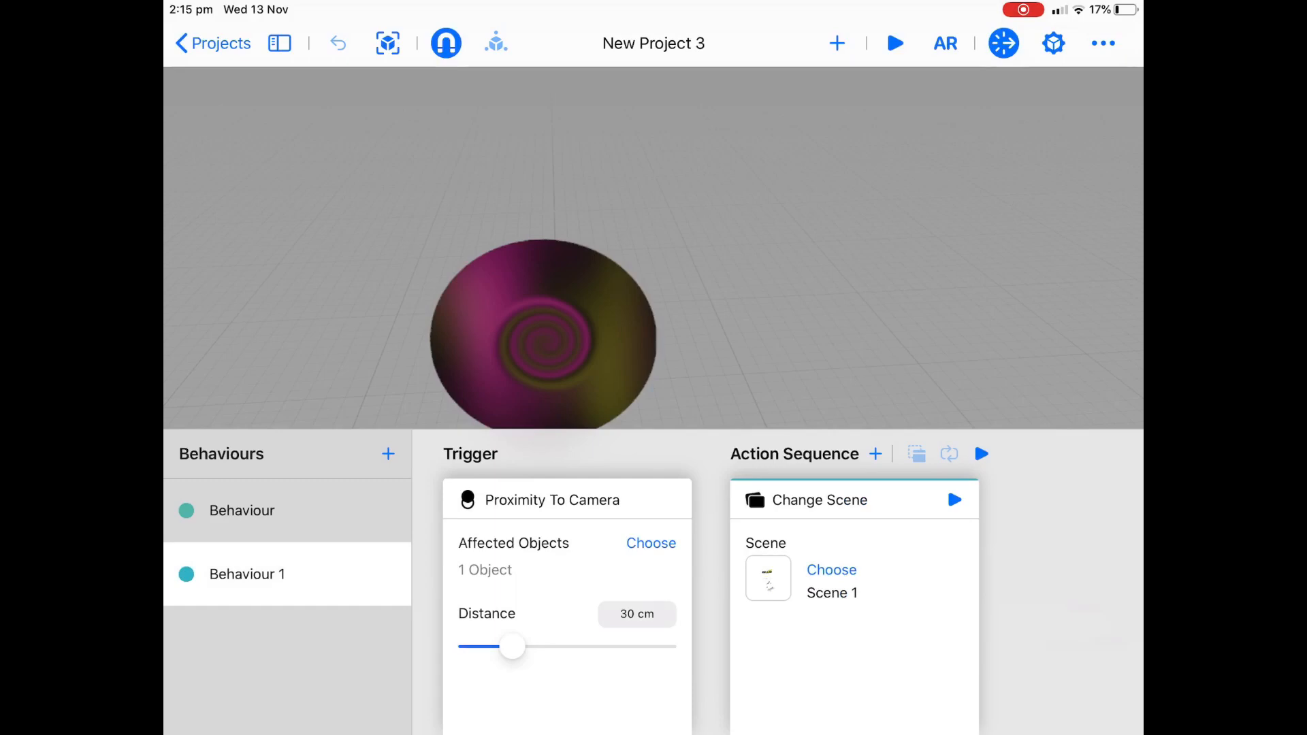
scroll(567, 603, "up", 1)
scroll(566, 603, "down", 1)
scroll(567, 604, "up", 2)
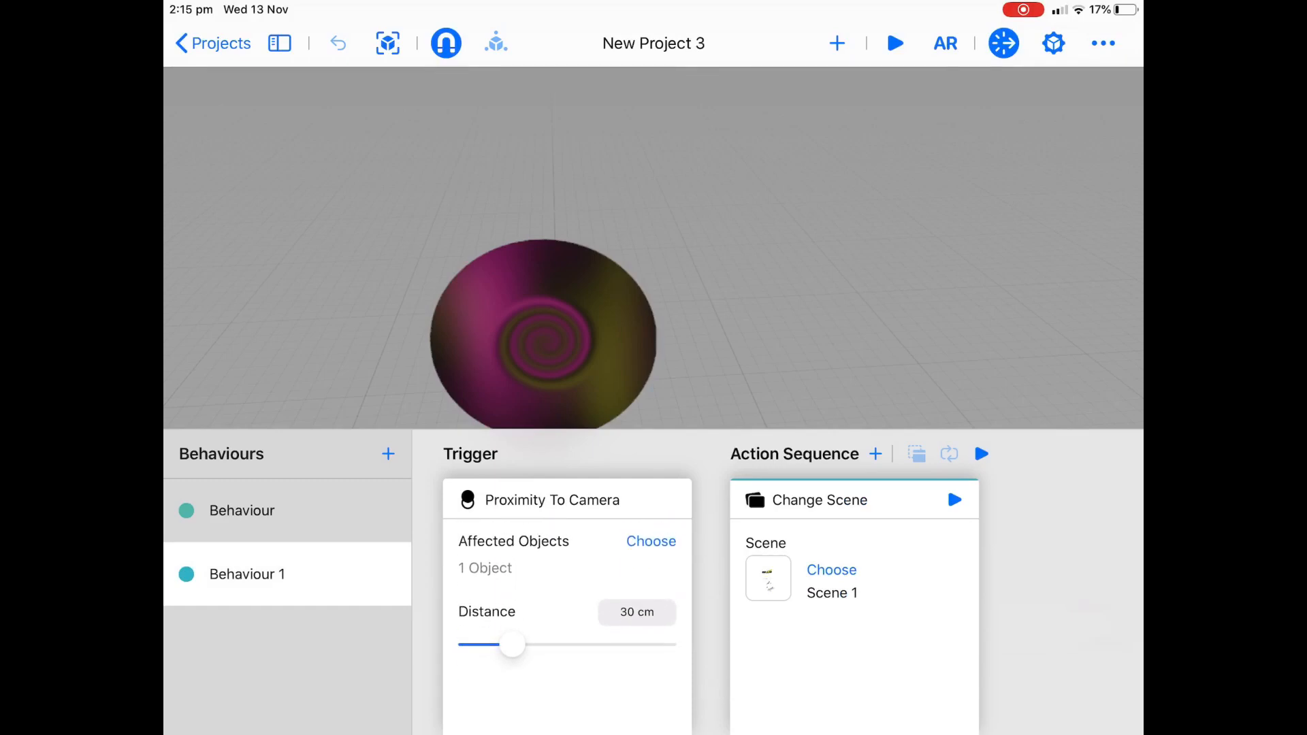
left_click(855, 634)
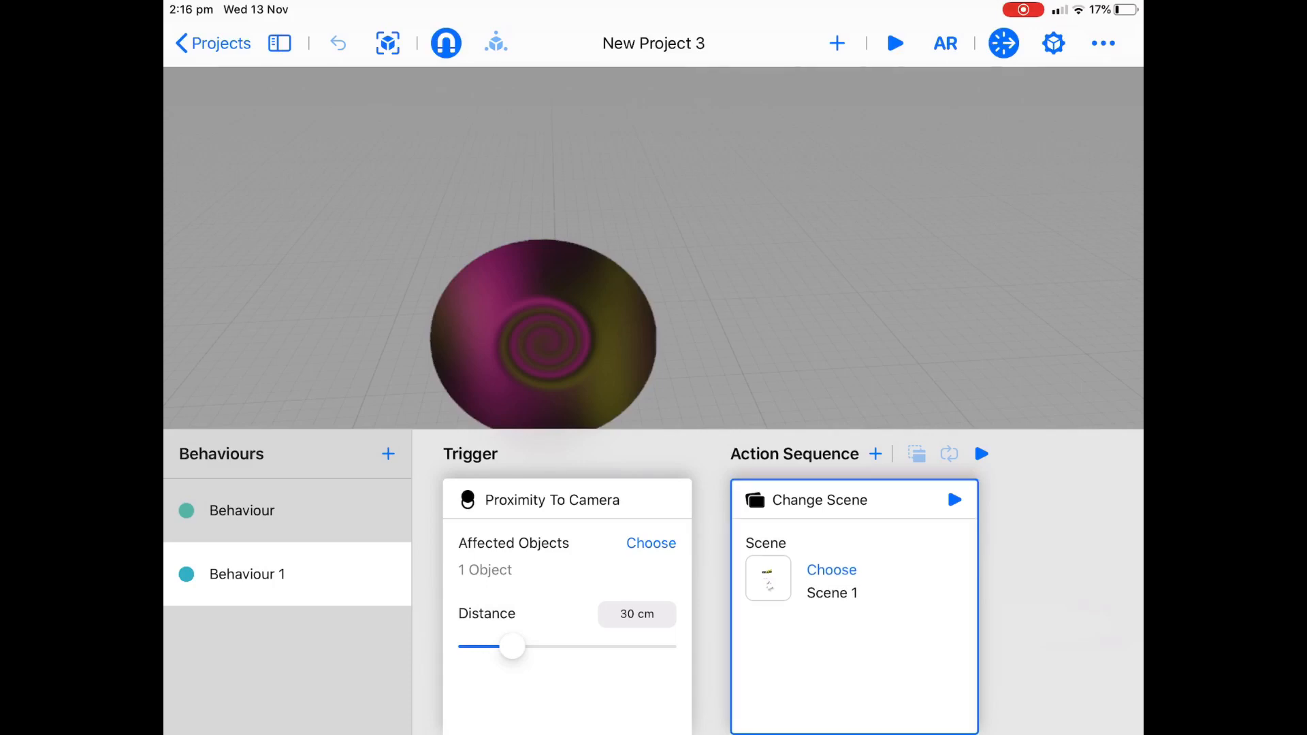
left_click(832, 571)
mouse_move(512, 646)
left_mouse_down()
mouse_move(542, 646)
mouse_move(524, 647)
left_mouse_up()
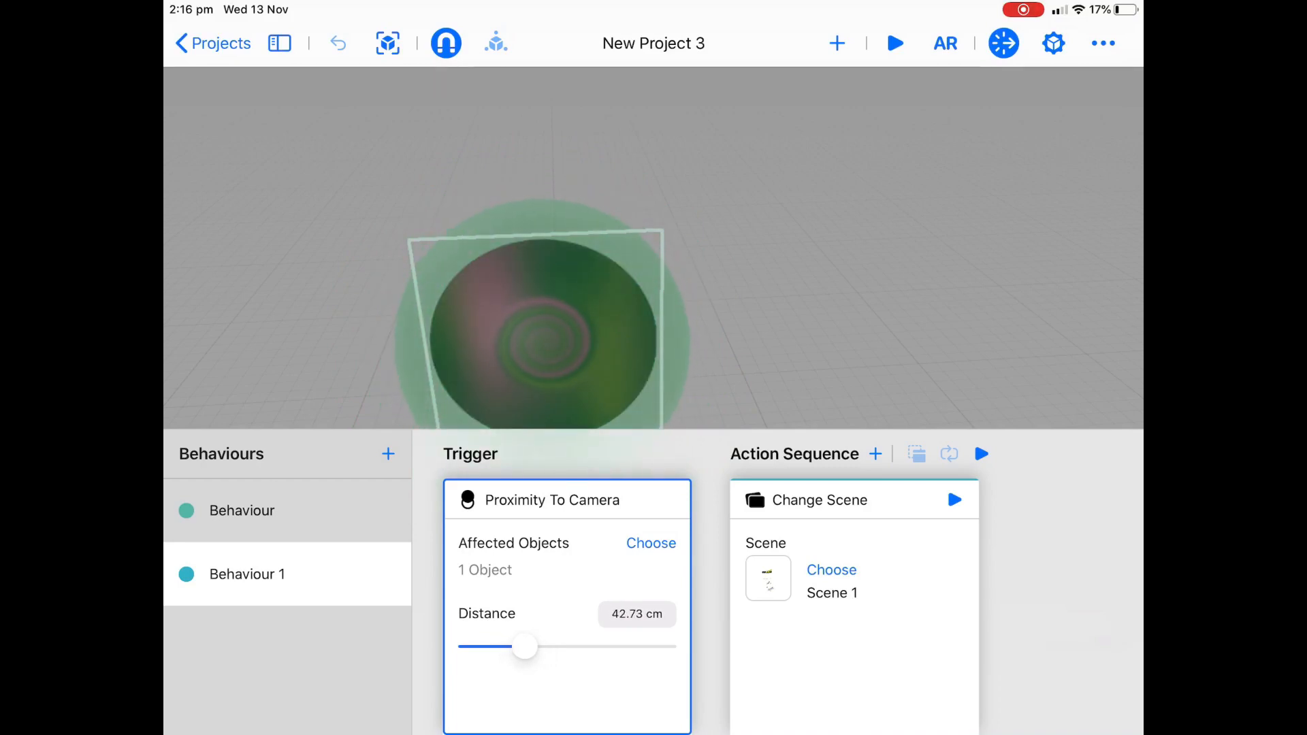